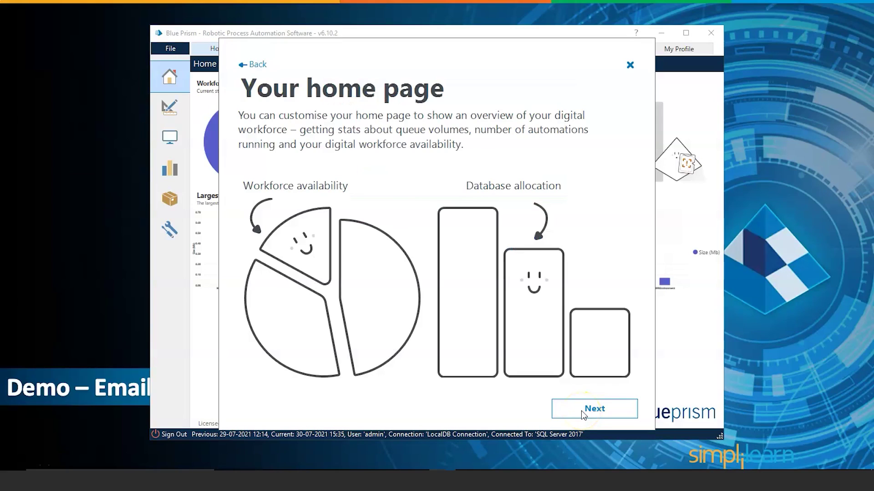
Step: Step through the welcome tour pages to reach the home dashboard
left_click(583, 412)
left_click(582, 411)
left_click(583, 412)
left_click(583, 411)
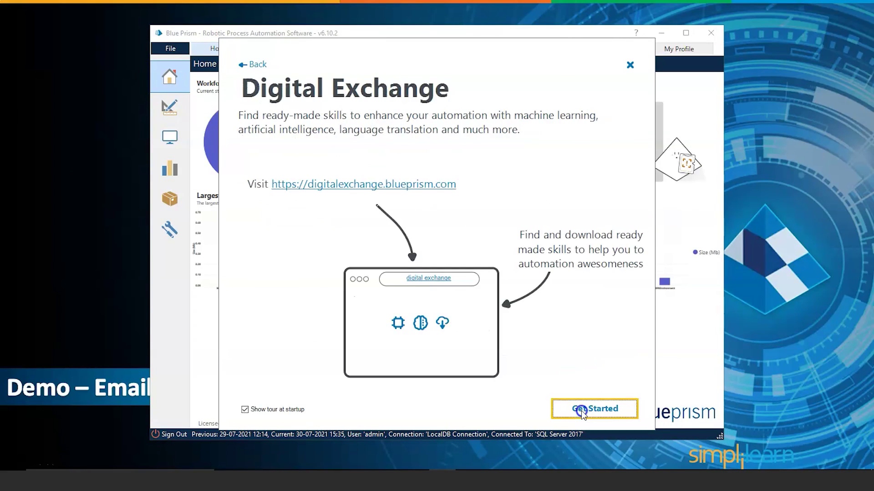
Step: Maximize Blue Prism and show the Studio with the Processes branch selected
left_click(686, 33)
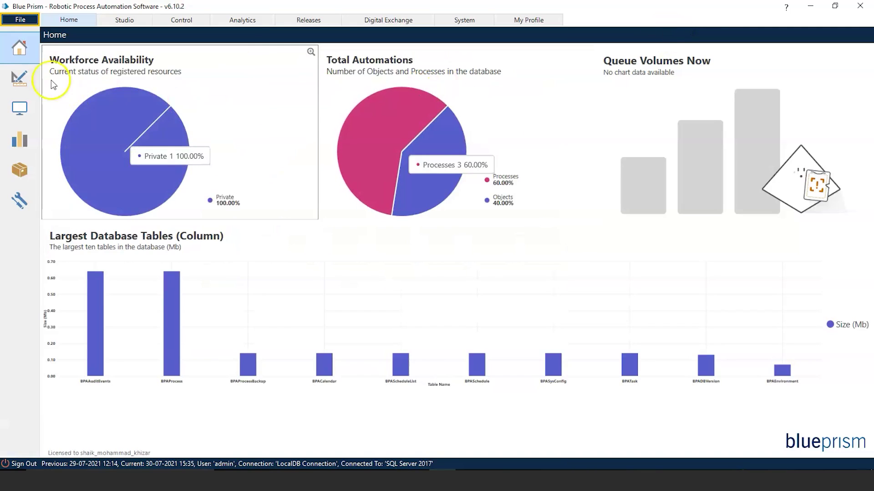
left_click(21, 77)
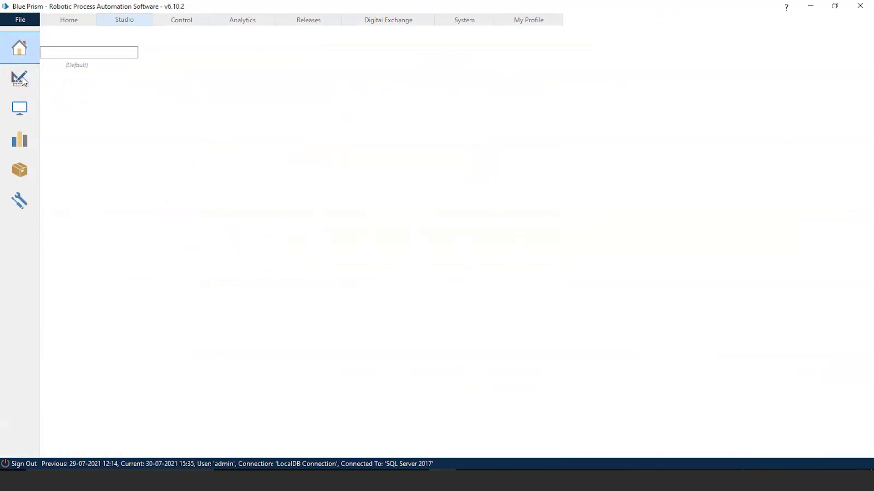
left_click(84, 67)
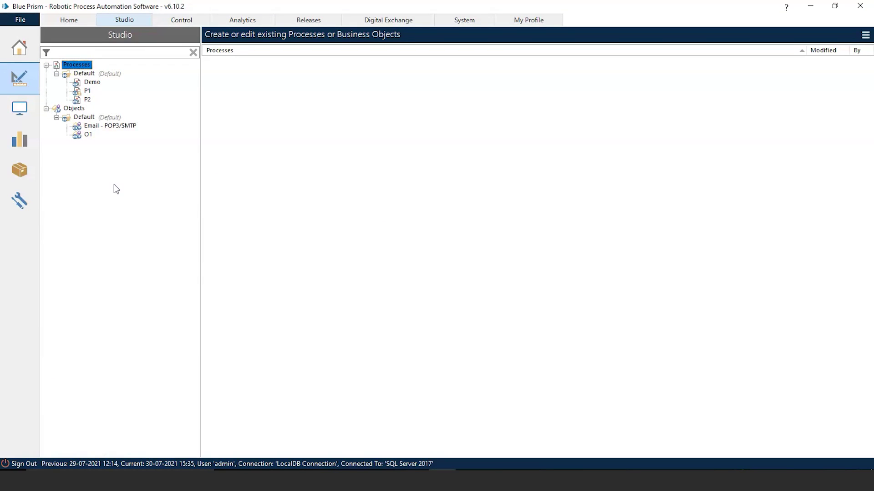
Step: Start a File > Import > Process / Object and browse for the file
left_click(42, 26)
left_click(35, 21)
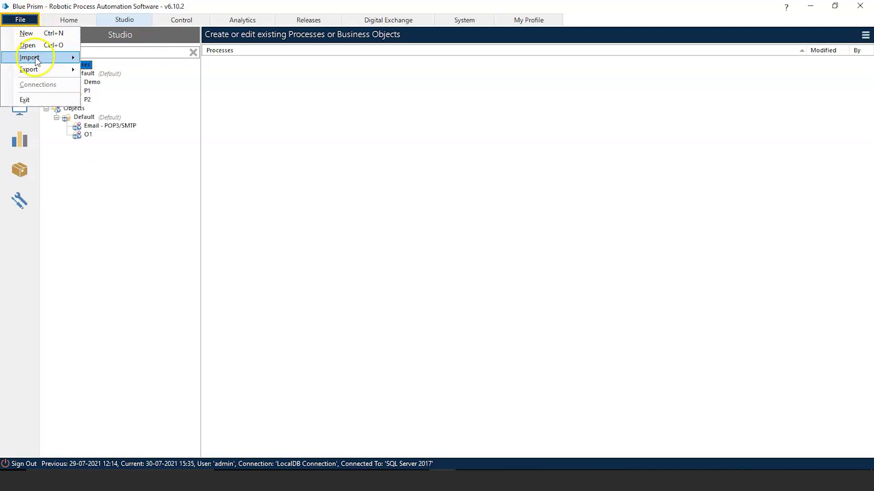
mouse_move(32, 58)
left_click(109, 60)
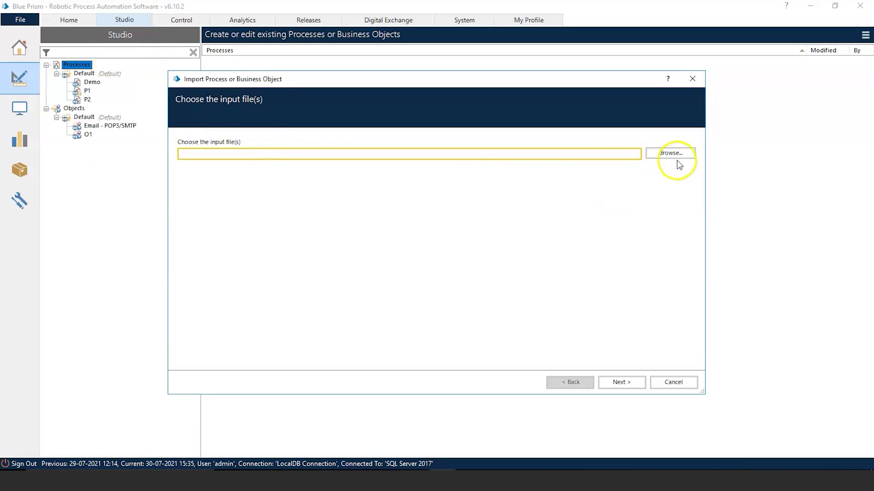
left_click(671, 153)
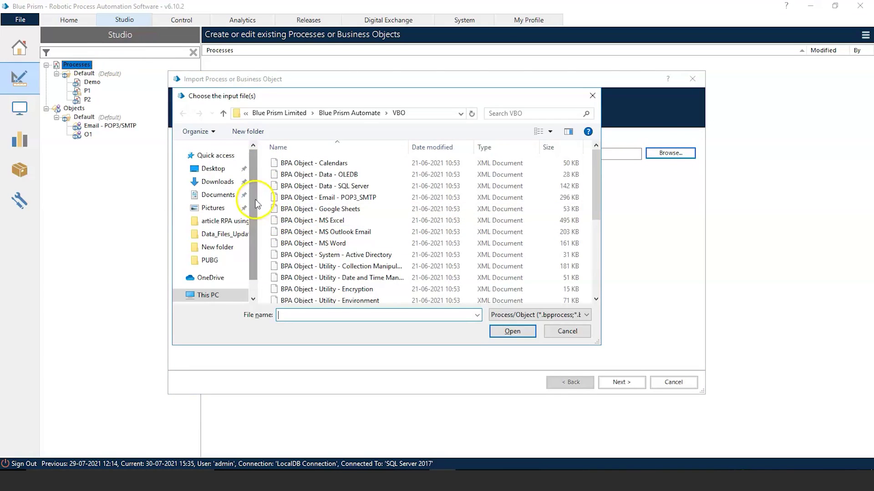
Step: Choose the BPA Object - Email - POP3_SMTP file in C:\Program Files\Blue Prism Limited\Blue Prism Automate\VBO
scroll(254, 199, "down", 1)
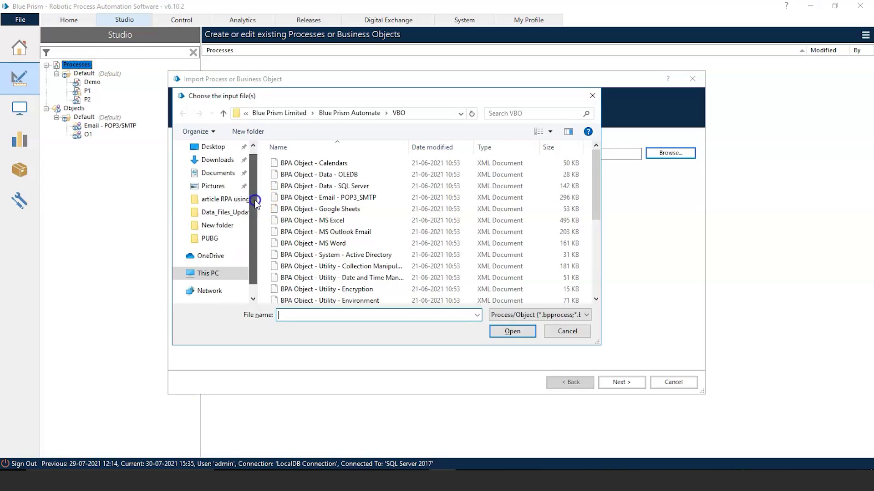
left_click(215, 273)
double_click(361, 297)
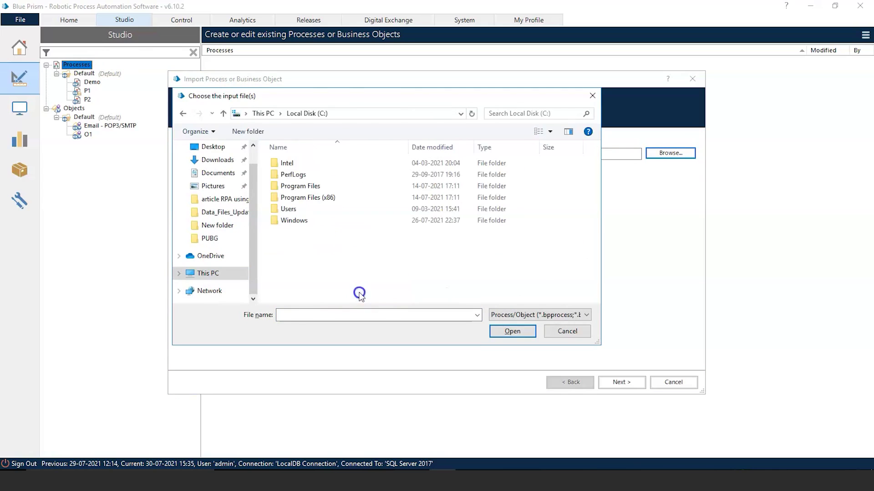
double_click(329, 184)
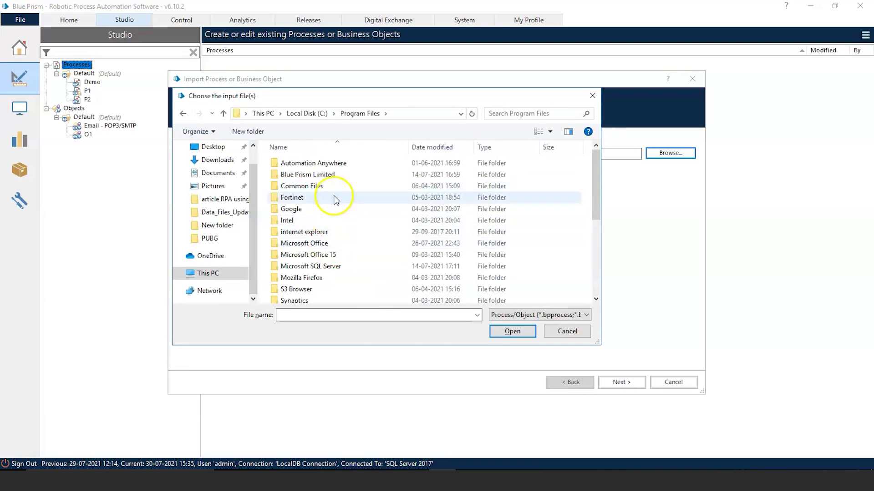
double_click(332, 176)
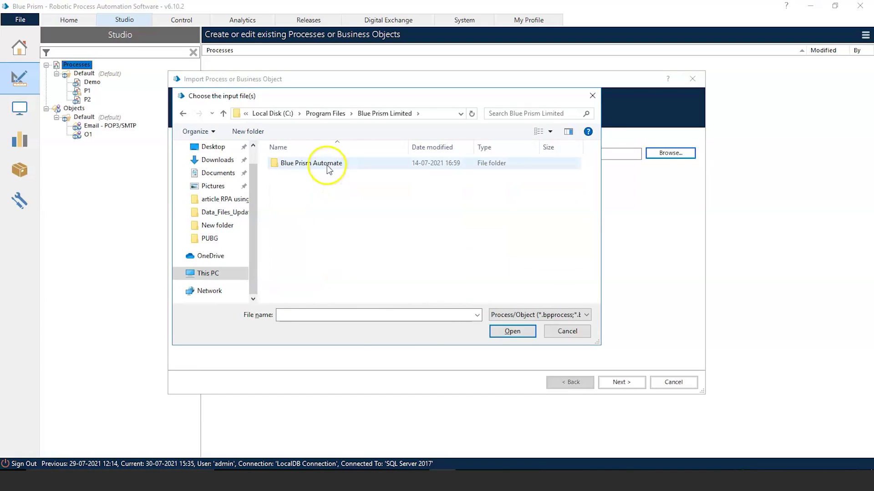
double_click(326, 165)
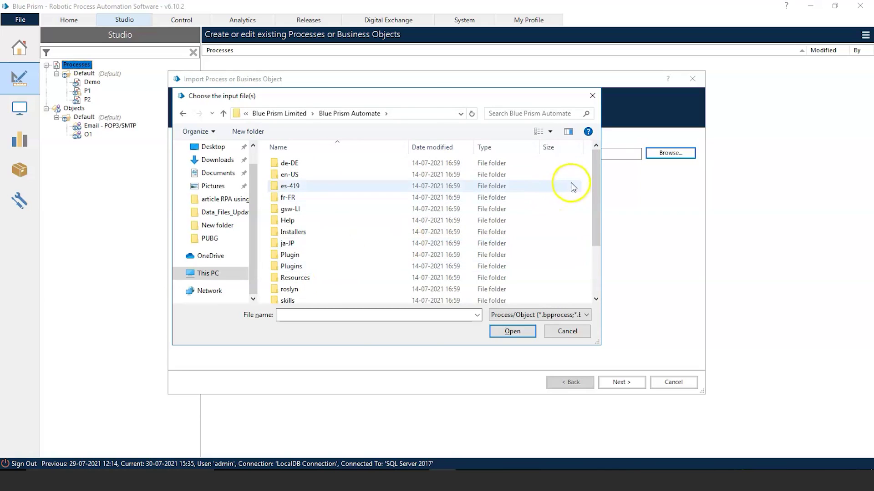
left_click_drag(596, 181, 586, 224)
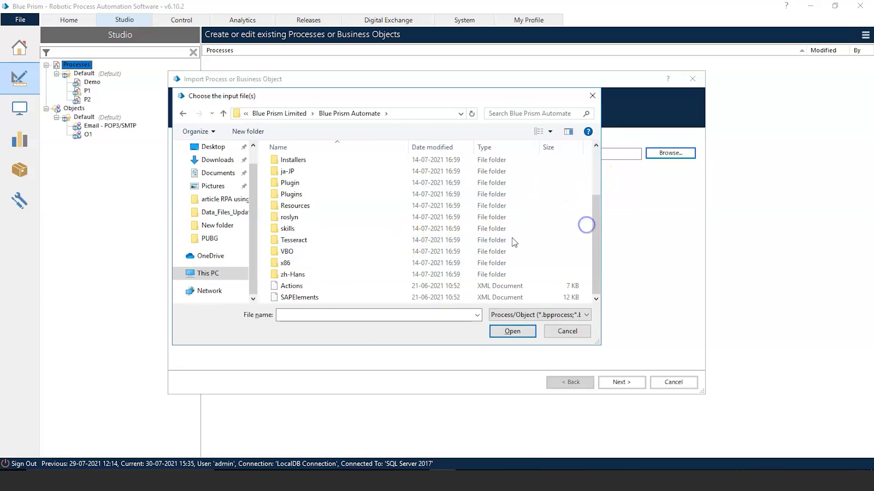
left_click(303, 254)
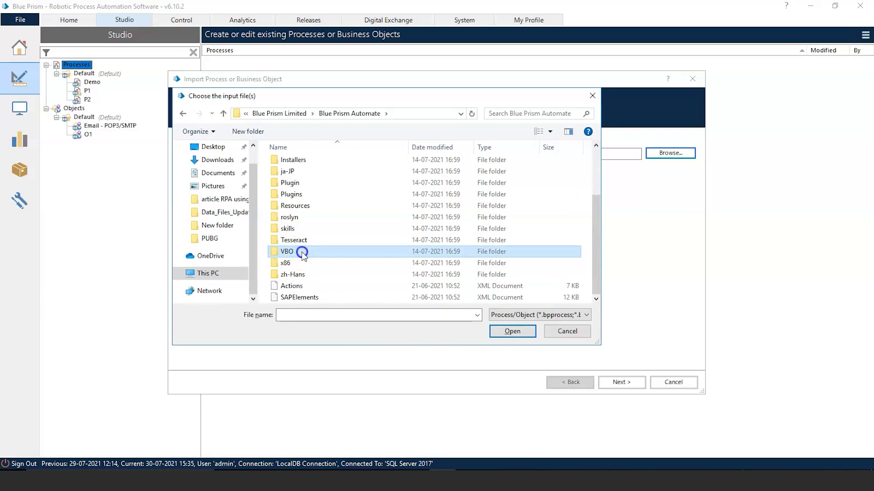
double_click(302, 254)
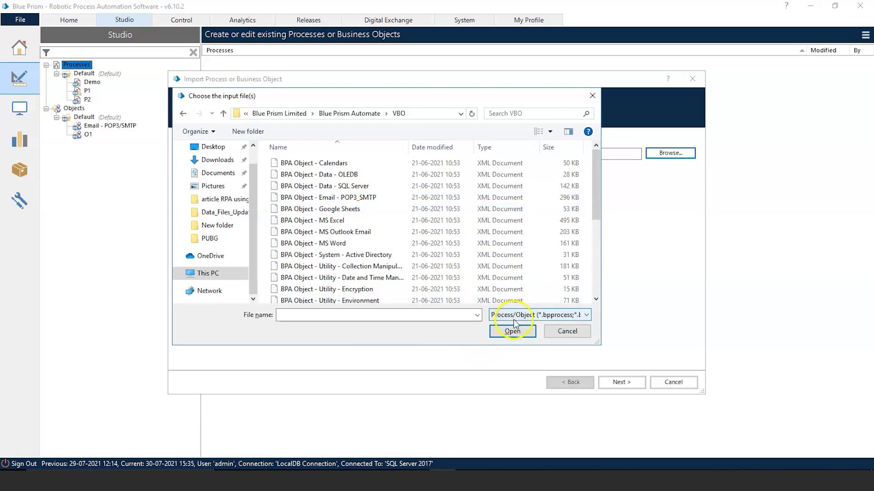
left_click(360, 198)
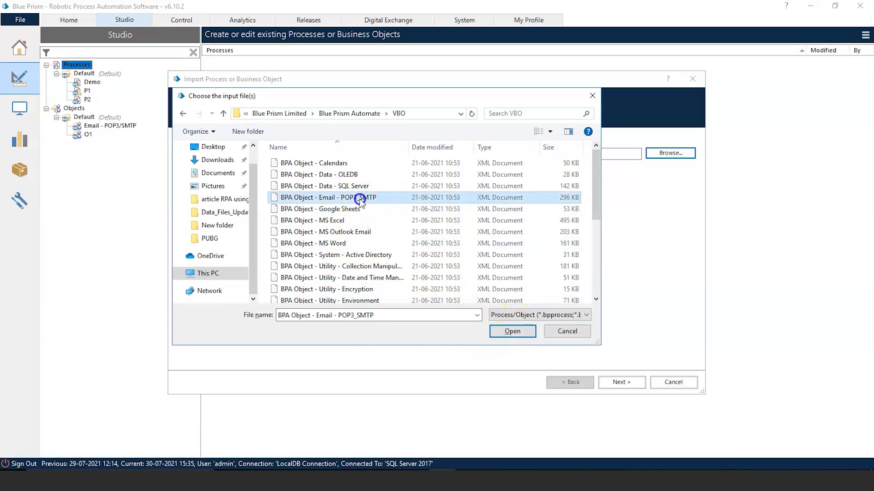
left_click(518, 329)
Step: Step through the import wizard to save the object to the database and finish
left_click(628, 386)
left_click(627, 387)
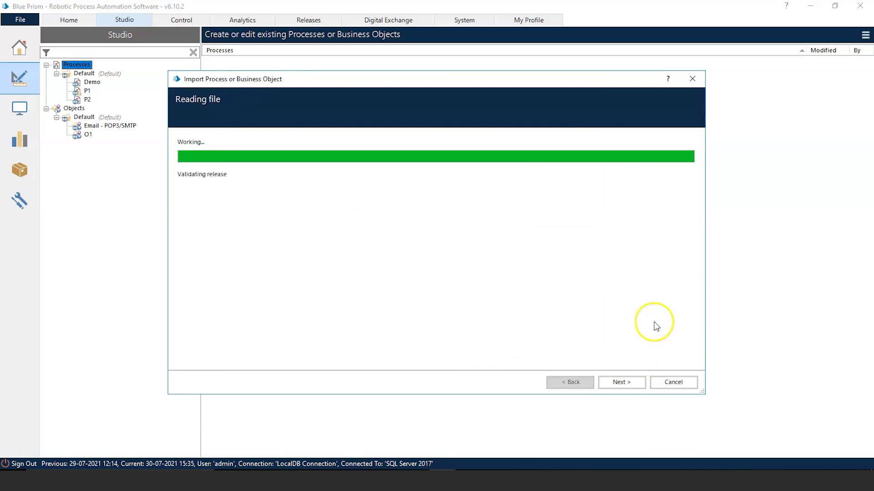
left_click(625, 382)
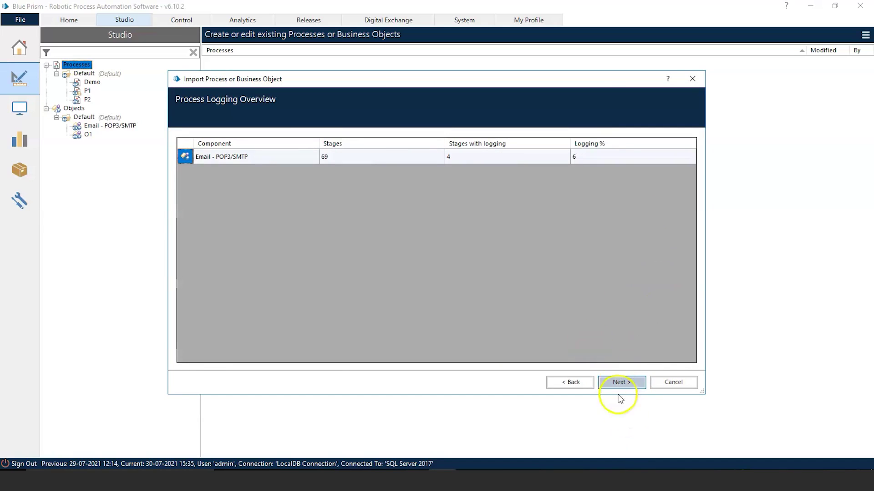
left_click(624, 383)
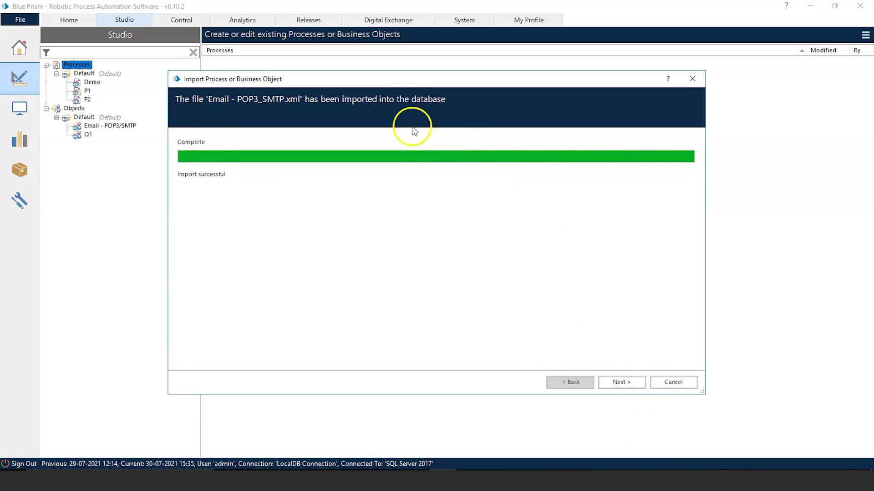
left_click(621, 381)
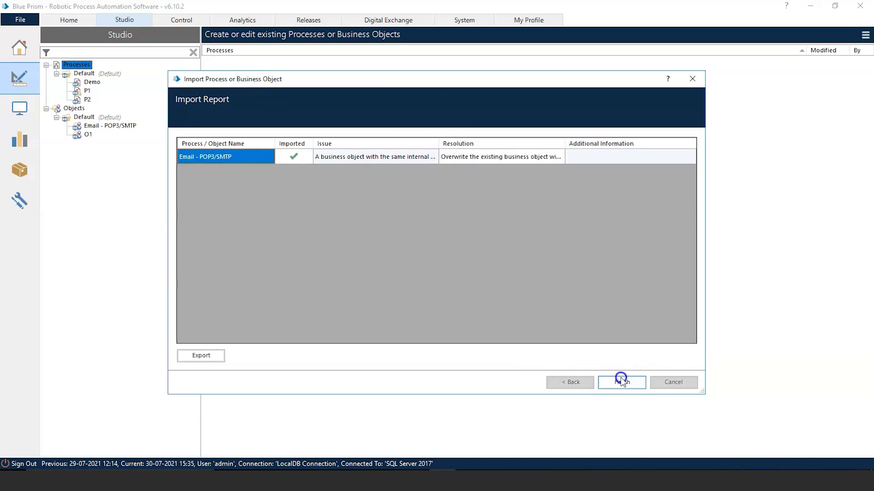
left_click(621, 383)
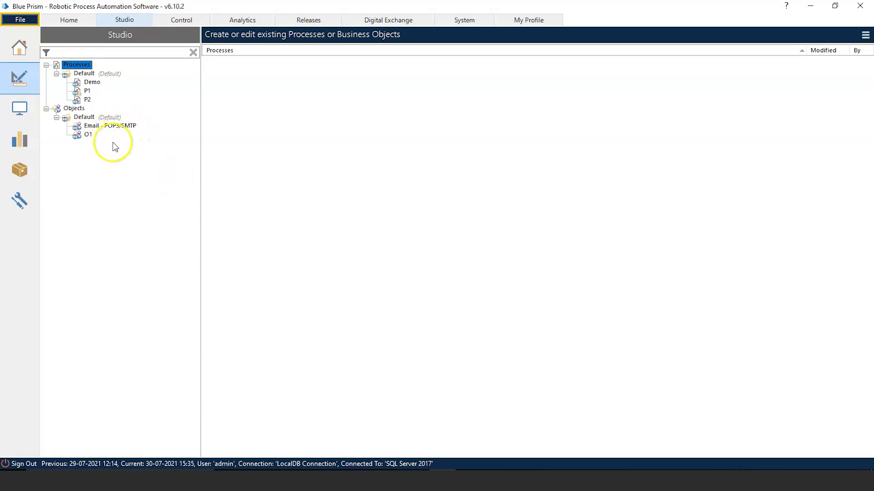
Step: Create a process named 'Email_automation' under Processes, leaving the description empty
right_click(79, 68)
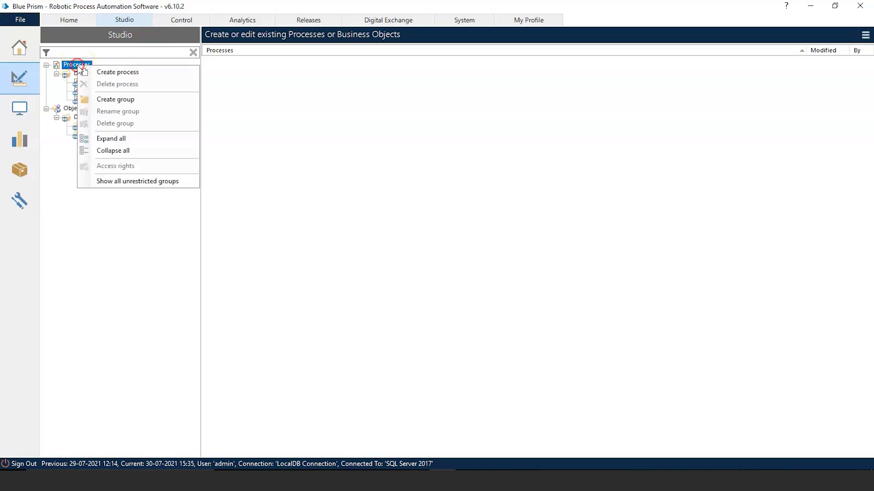
left_click(118, 73)
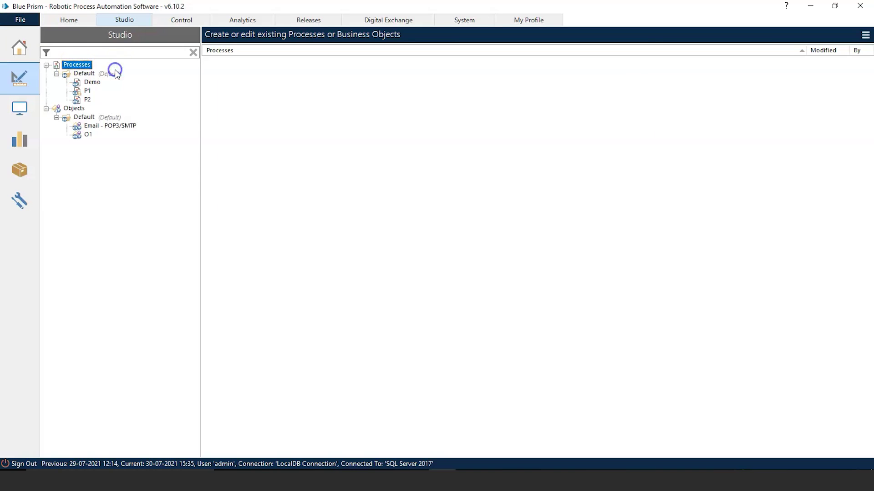
left_click(249, 155)
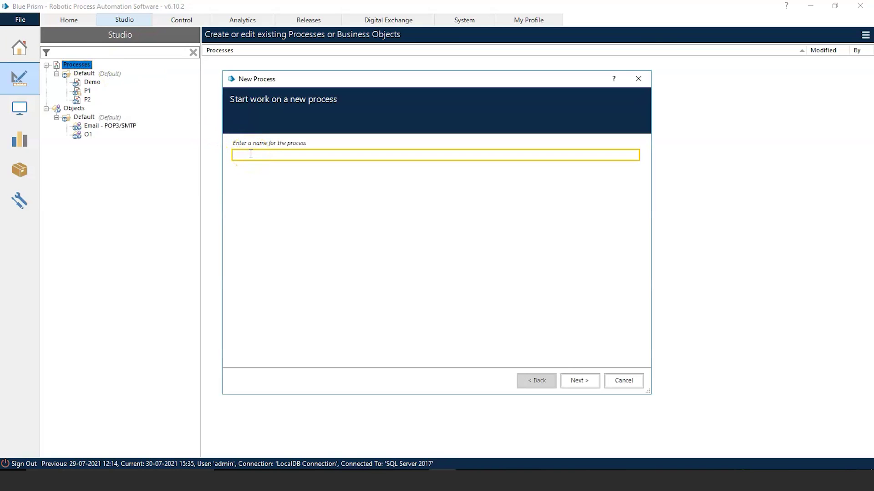
type("Email_automation")
left_click(581, 380)
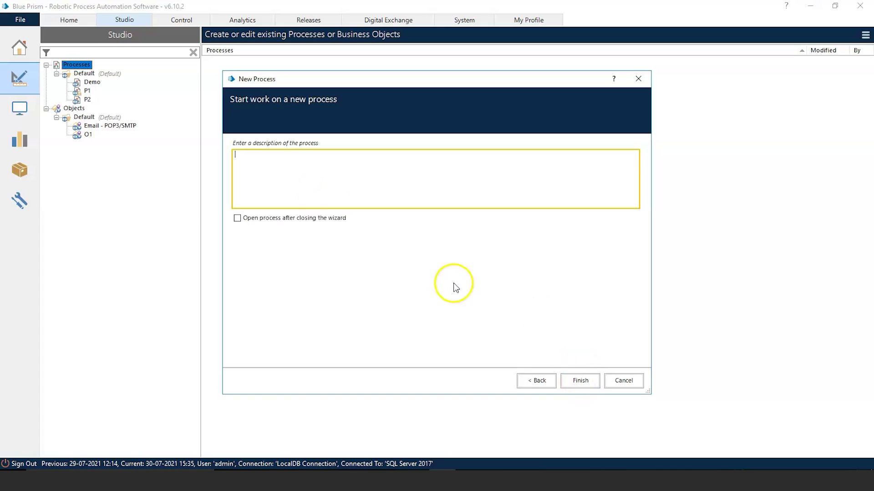
left_click(345, 184)
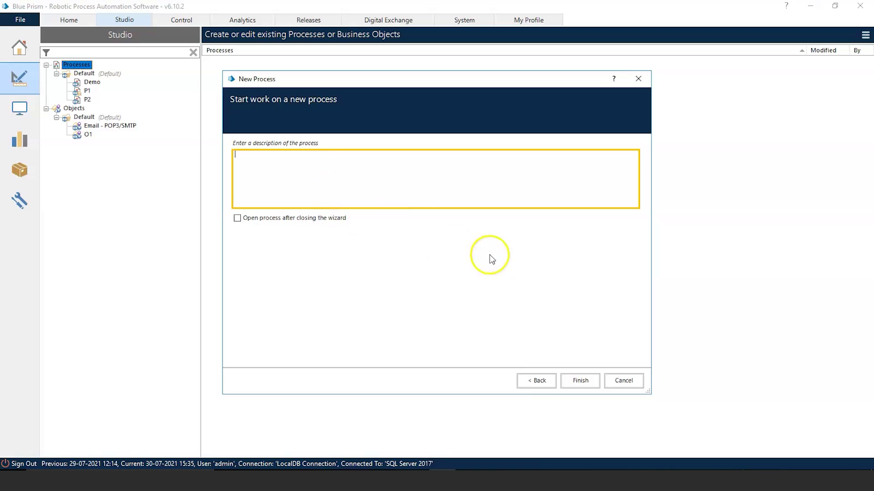
left_click(586, 384)
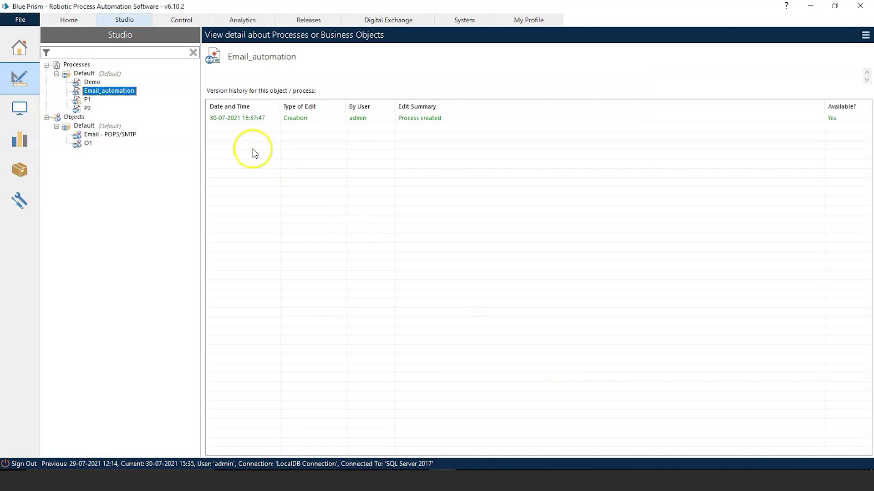
Step: Open Email_automation full screen and add an Action stage between Start and End
double_click(123, 90)
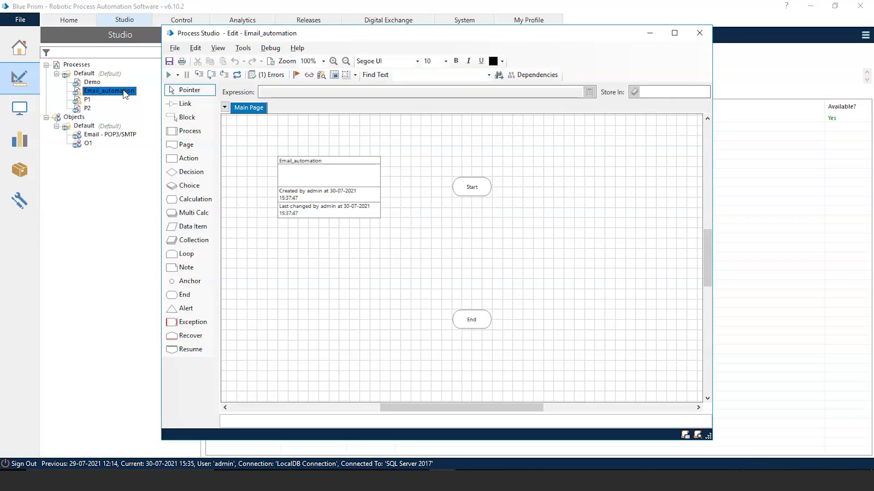
left_click(673, 33)
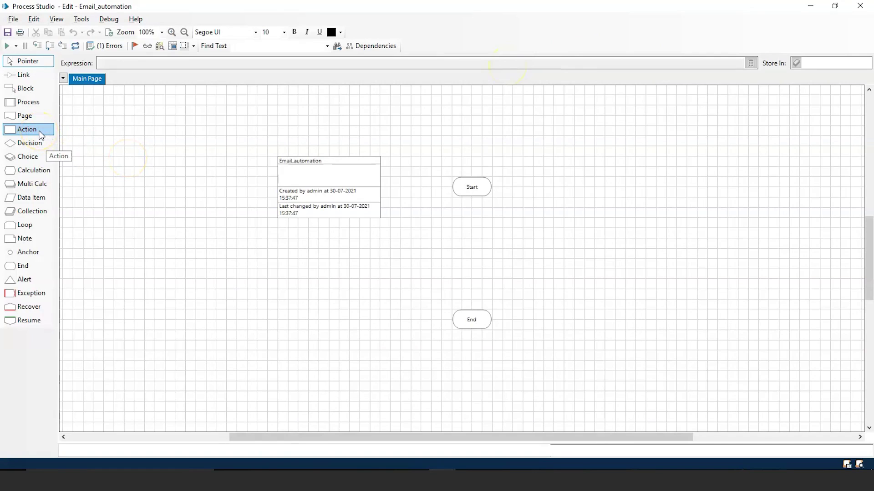
left_click(40, 133)
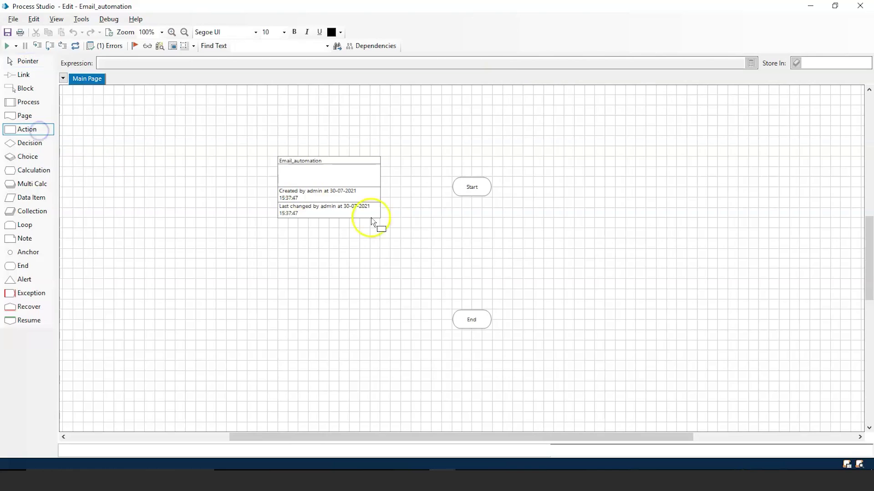
left_click(474, 244)
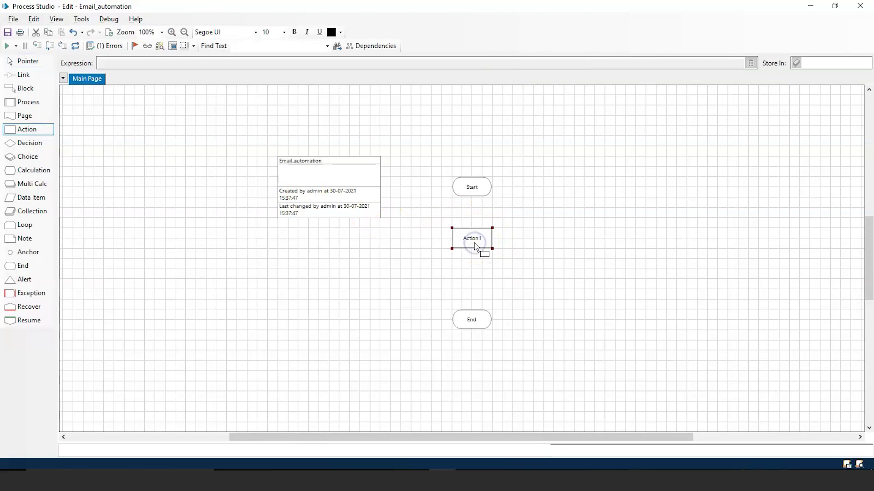
left_click(473, 242)
Step: Name the action Setup, calling Email - POP3/SMTP's Configure action
double_click(475, 240)
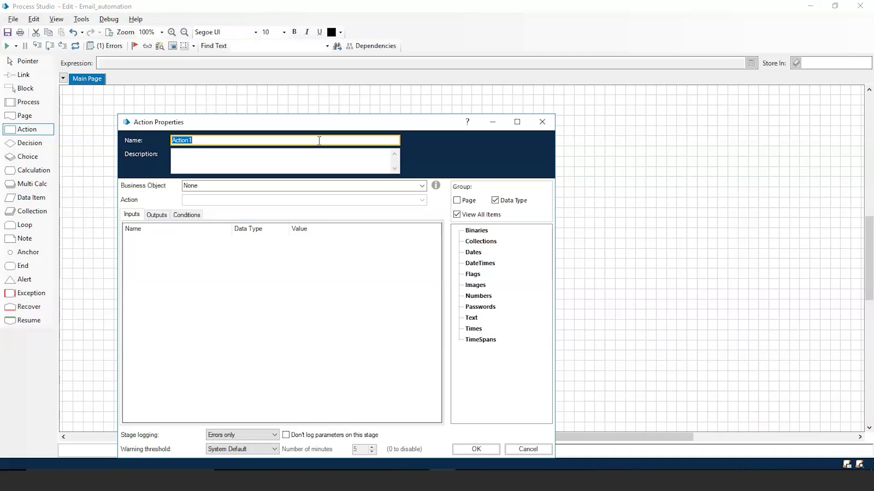
type("S")
left_click(422, 185)
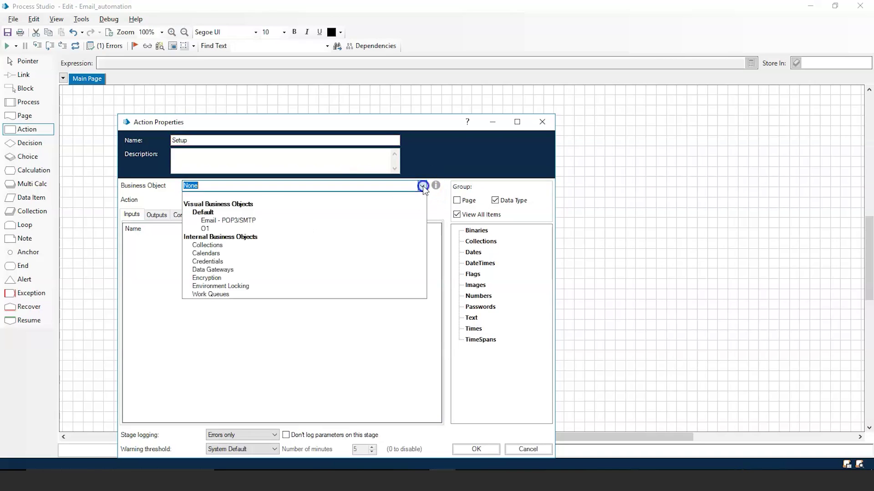
left_click(337, 220)
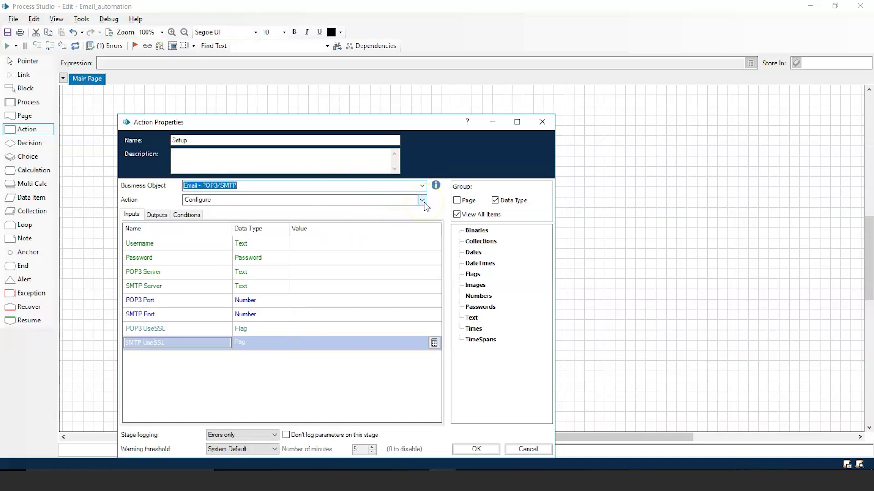
left_click(423, 201)
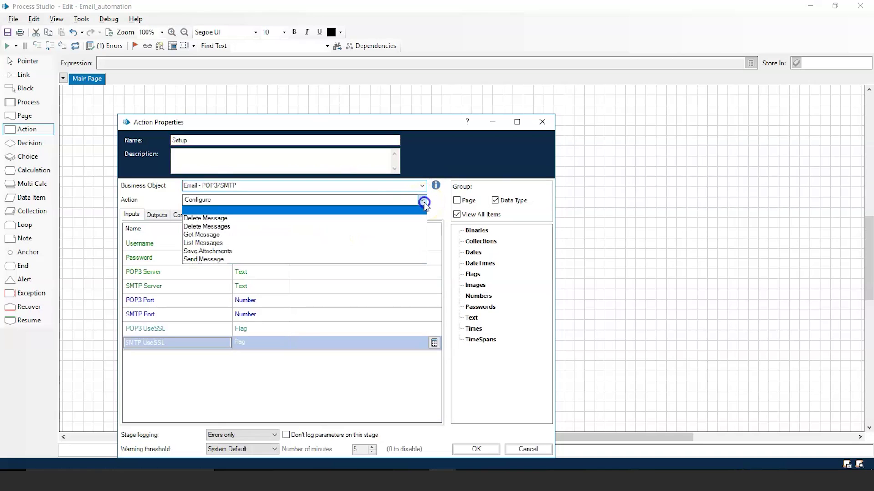
left_click(372, 212)
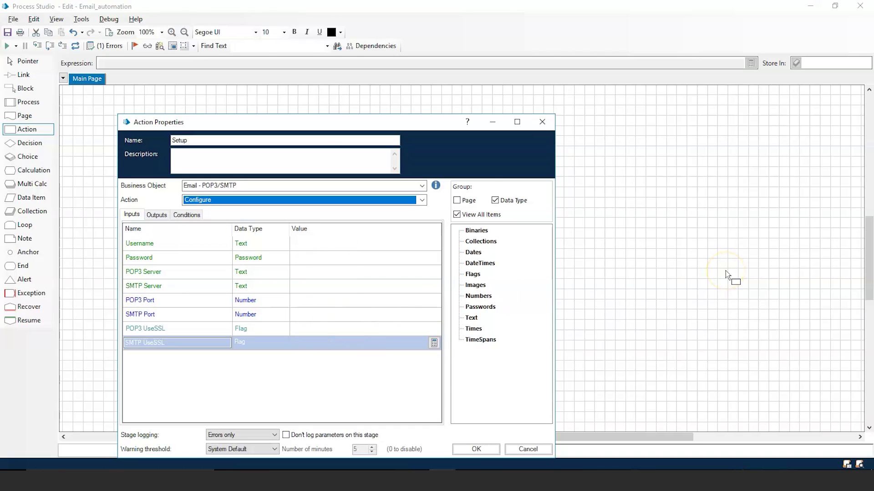
key("alt+Tab")
key("alt+Tab")
key("alt+Tab")
key("alt+Tab")
key("alt+Tab")
key("alt+Tab")
key("alt+Tab")
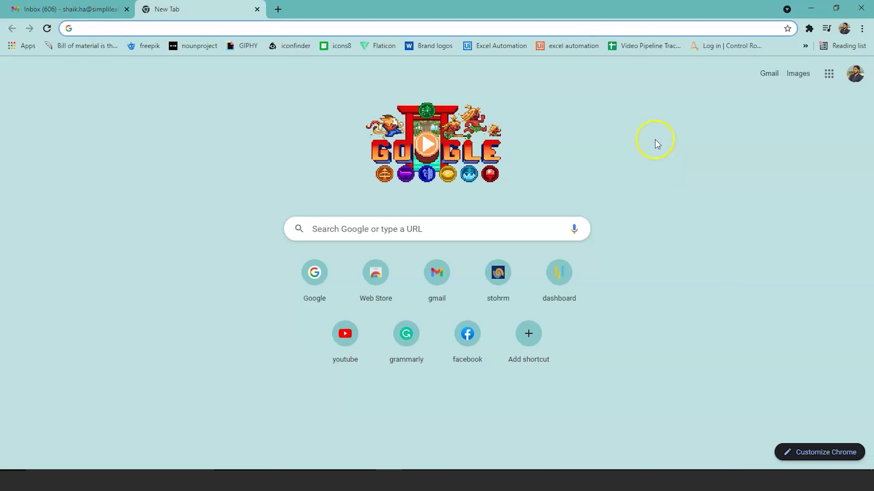
Step: Search Google for 'gmail server conf' to find Gmail's SMTP port 587 and POP3 port 995
left_click(446, 27)
type("gm")
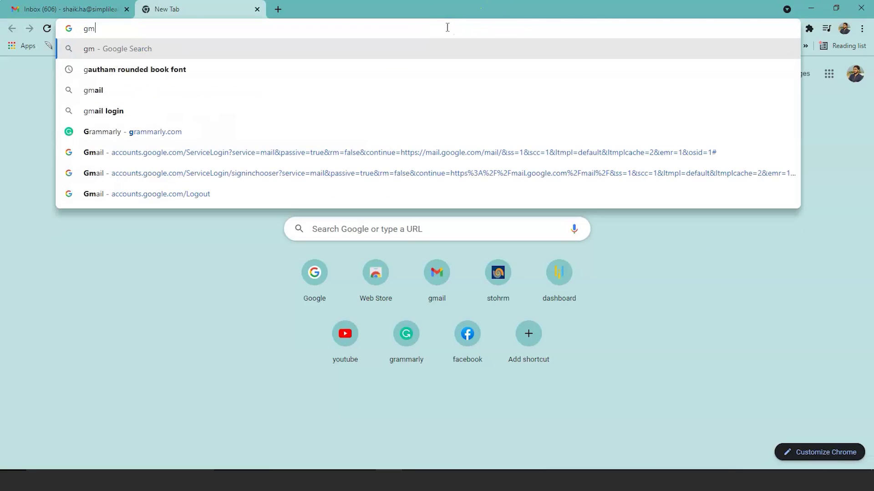
type("ail ")
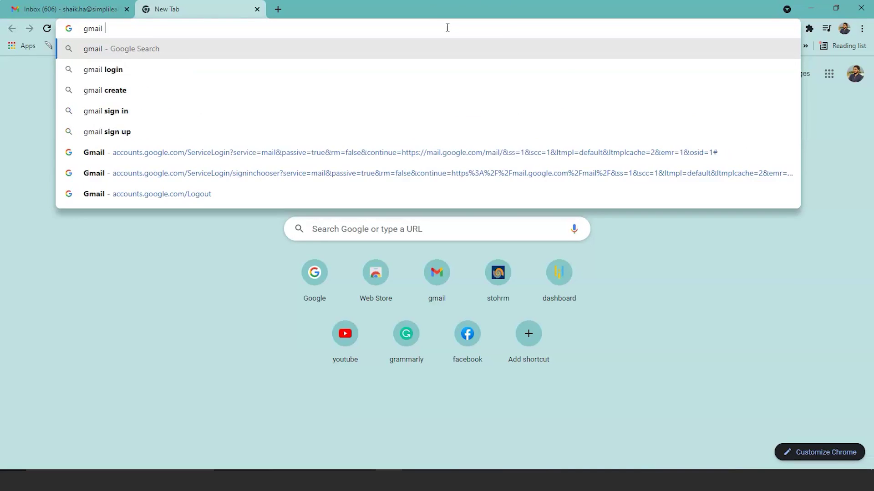
type("server configuration")
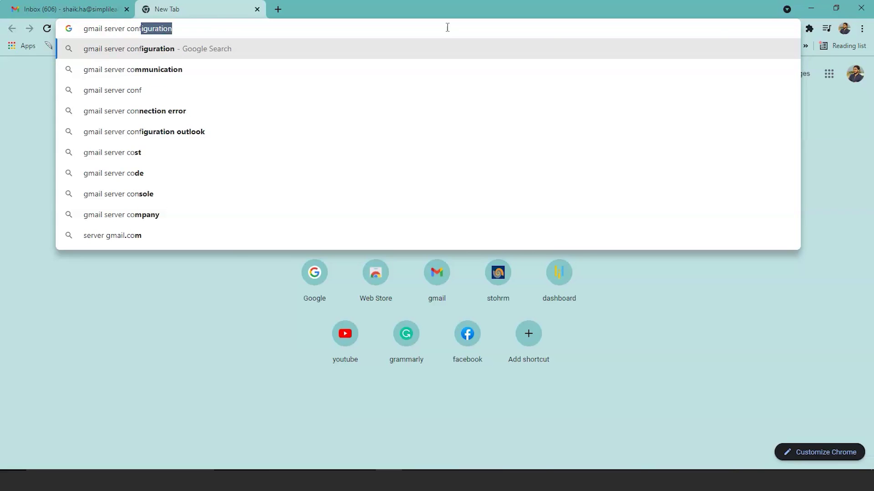
key("Return")
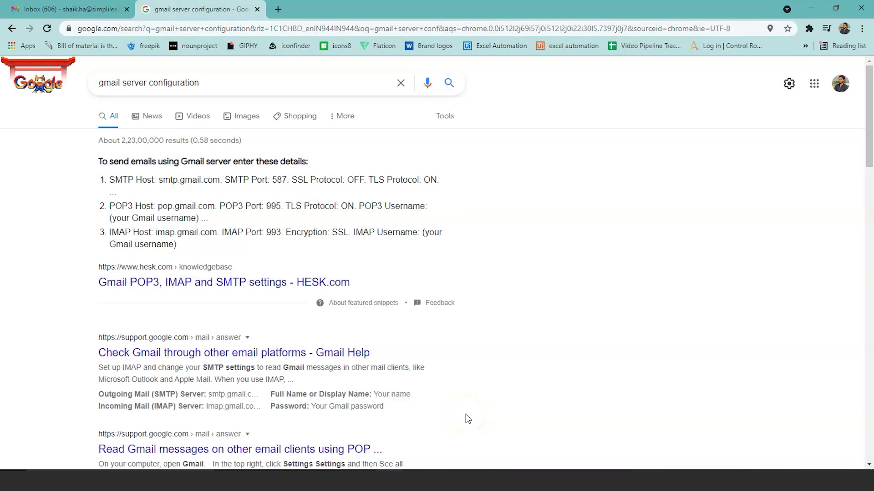
key("alt+Tab")
key("alt+Tab")
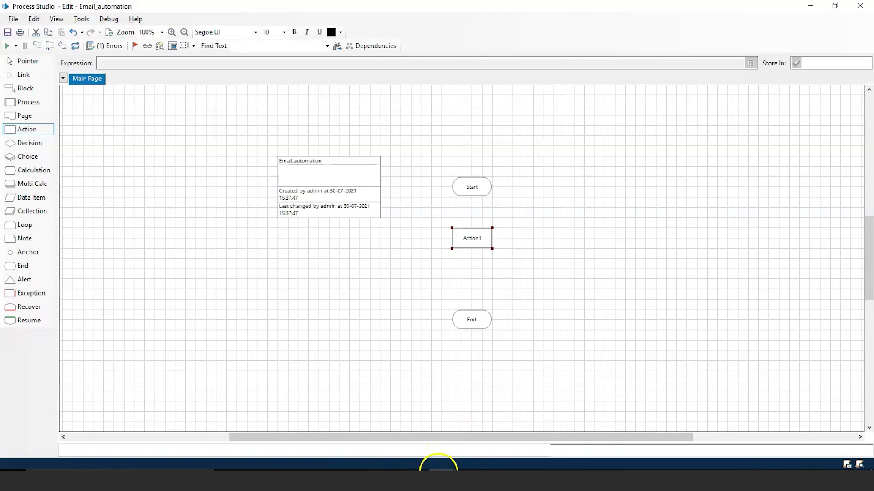
Step: Set the POP3 Server to "pop.gmail.com" and SMTP Server to "smtp.gmail.com"
mouse_move(439, 464)
left_click(555, 425)
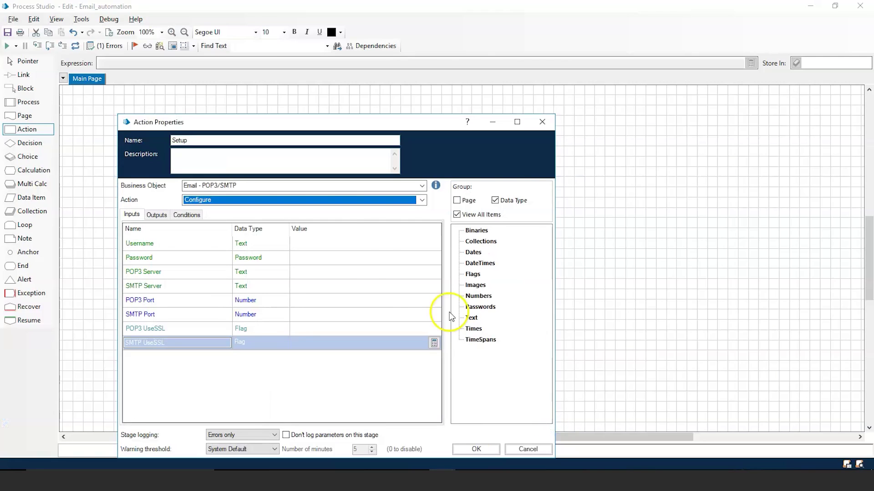
left_click(327, 275)
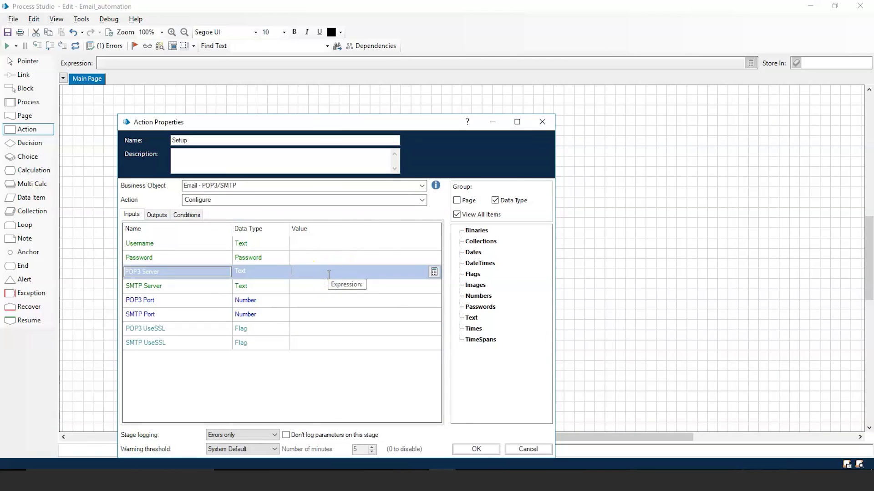
type("\"pop.gmail.com\"")
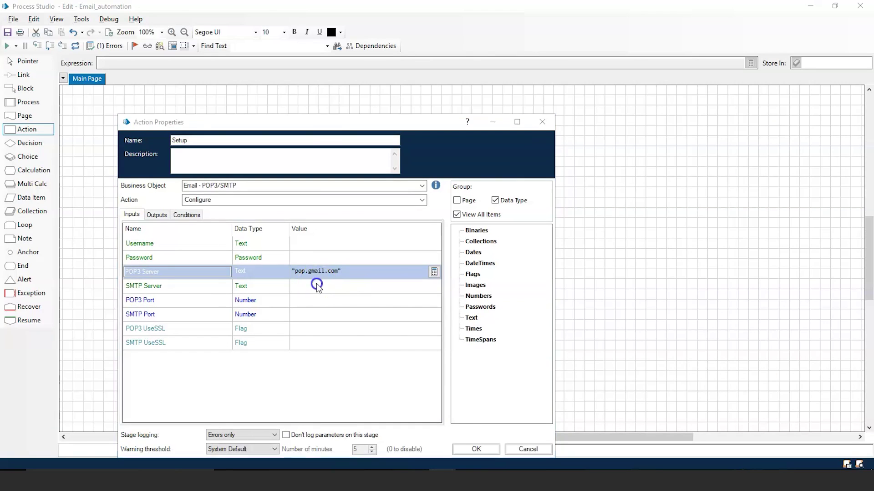
left_click(317, 286)
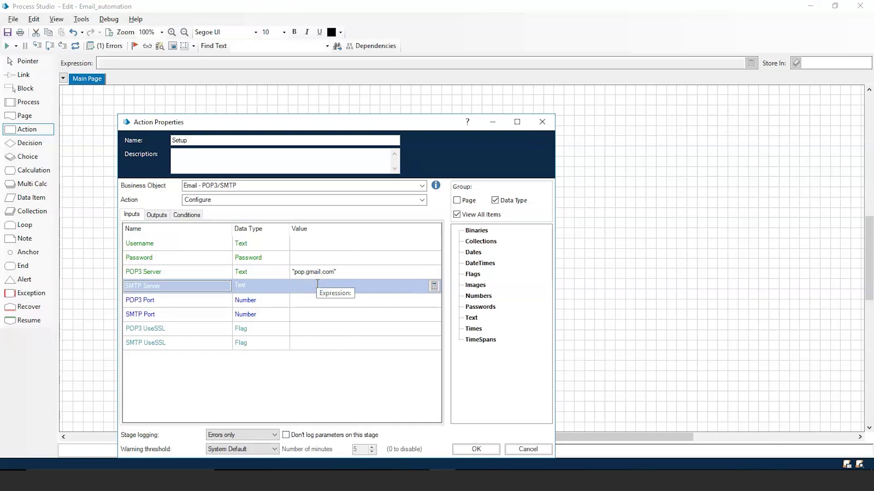
type("\"")
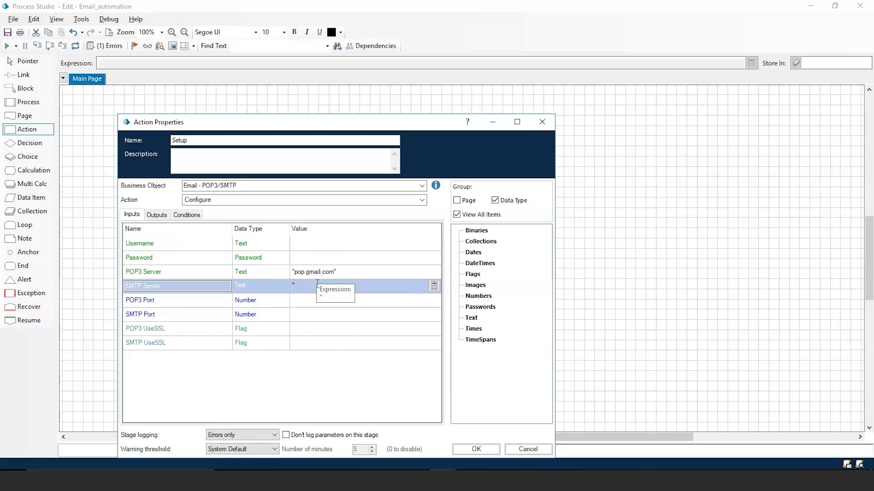
type("smtp.gmail.com")
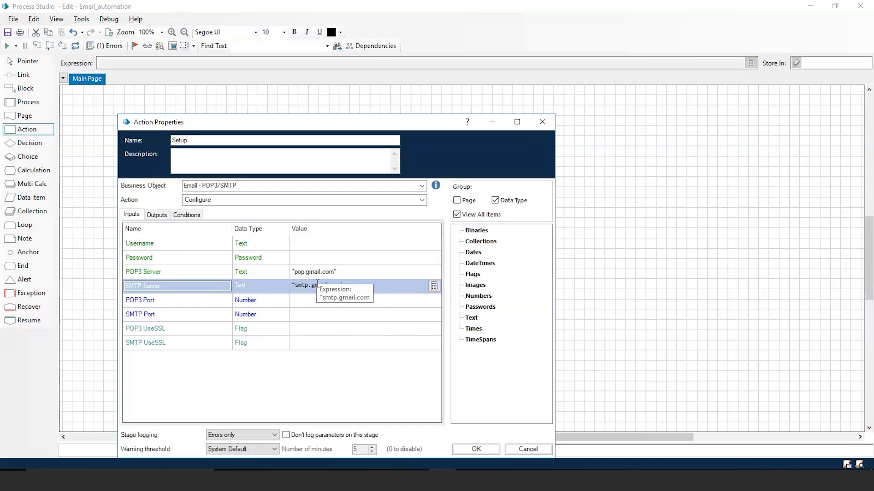
Step: Set the POP3 Port to 995 and the SMTP Port to 587
left_click(309, 301)
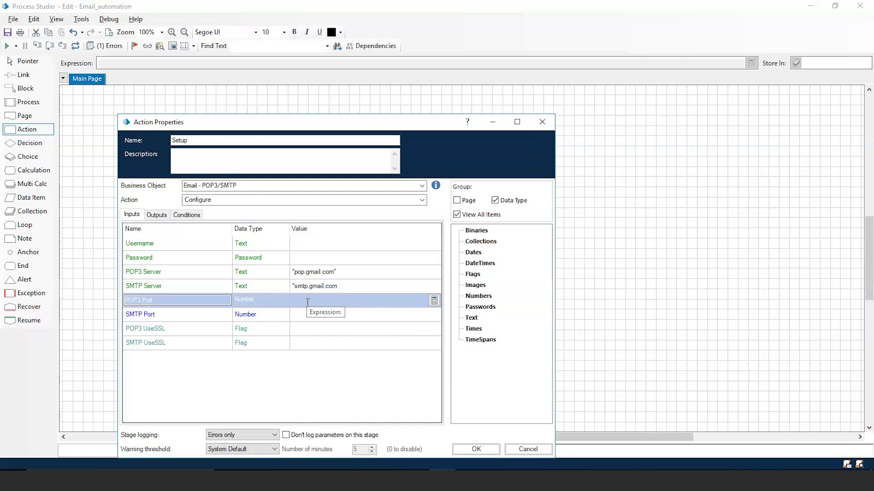
type("995")
left_click(302, 314)
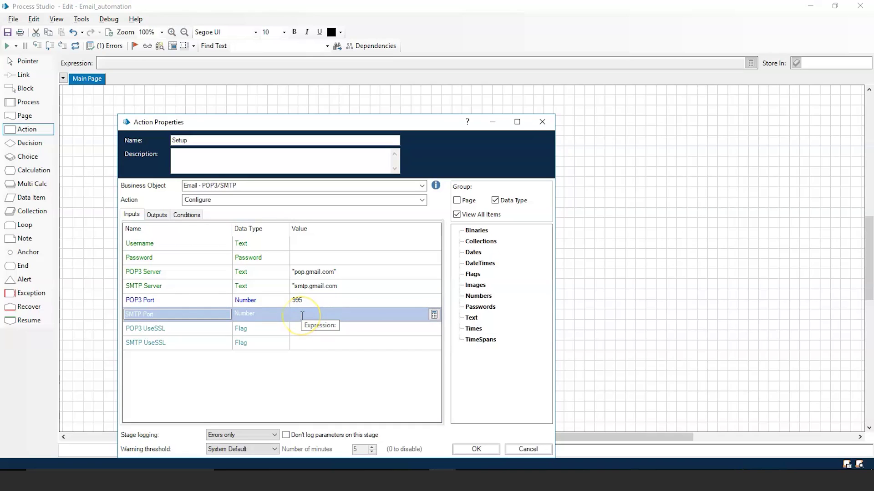
type("5897")
left_click(299, 327)
key("BackSpace")
key("BackSpace")
type("7")
Step: Set both UseSSL inputs to True, enter the account password, and apply
left_click(336, 329)
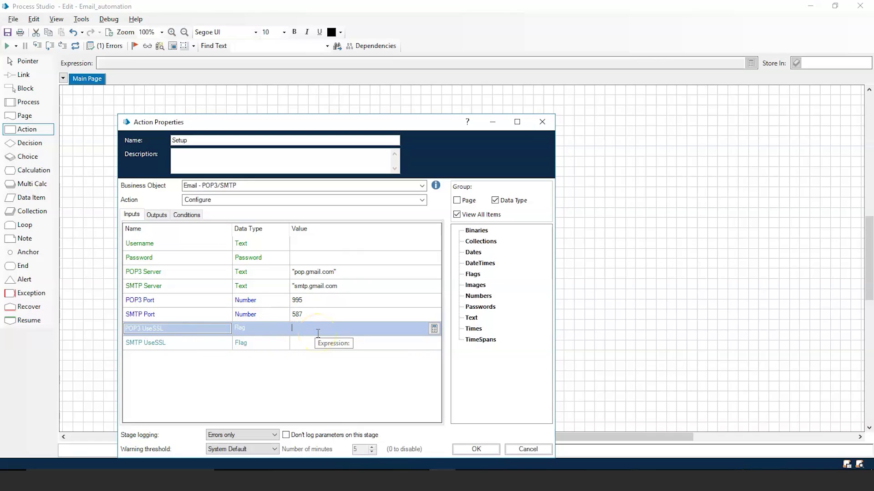
type("True")
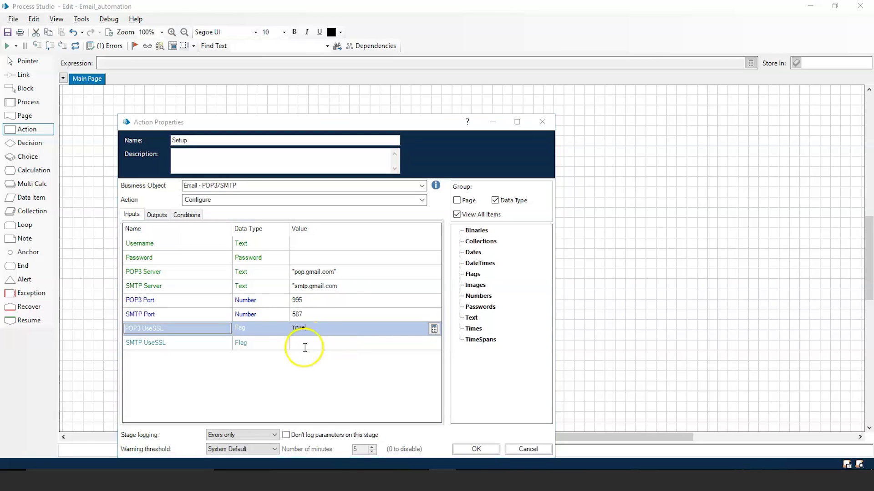
left_click(305, 345)
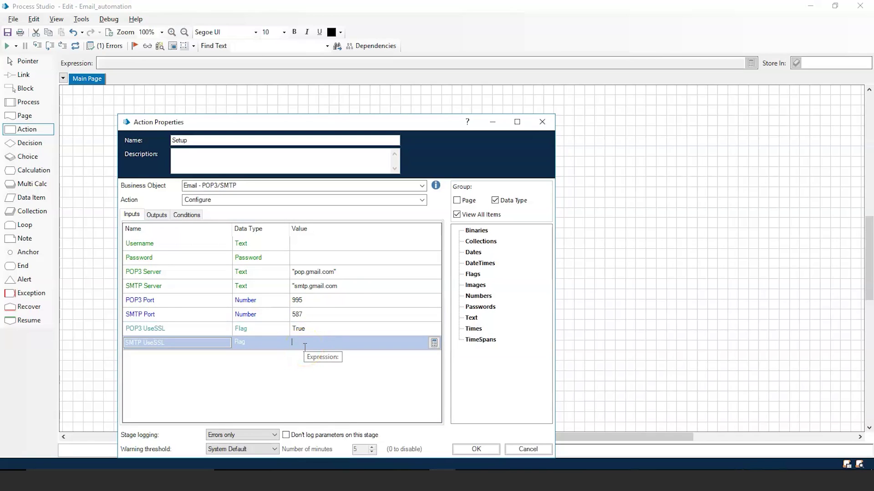
type("True")
left_click(416, 402)
left_click(302, 259)
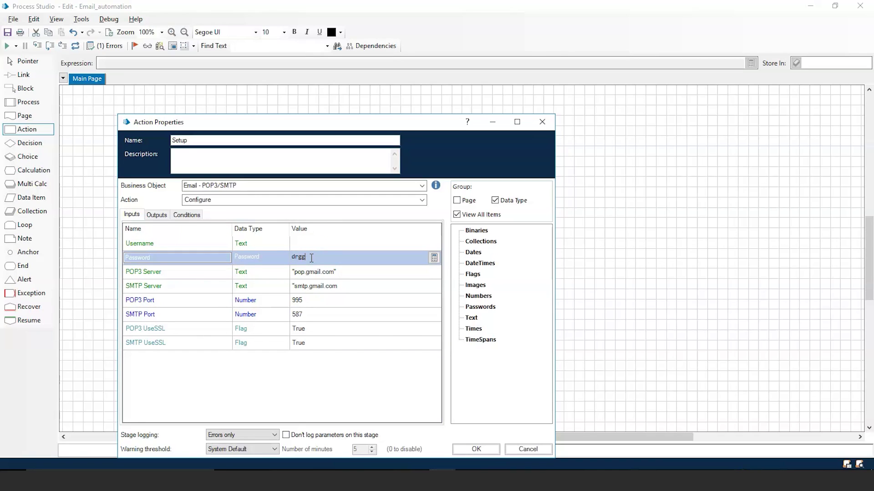
key("Return")
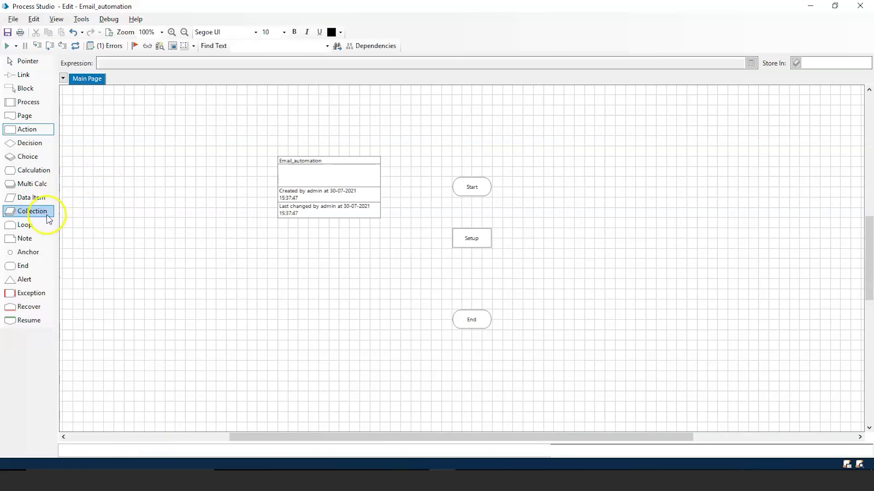
Step: Add a Password-type data item below Setup holding the masked account password
left_click(39, 203)
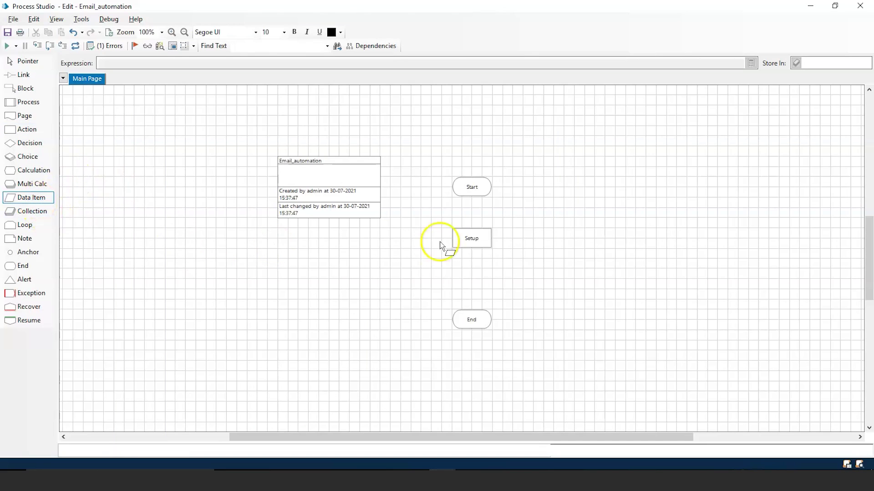
left_click(473, 284)
double_click(473, 281)
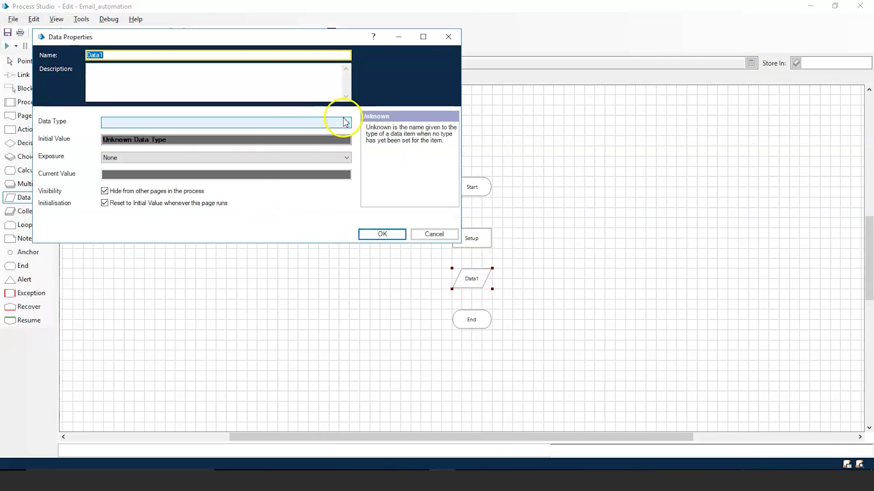
left_click(348, 123)
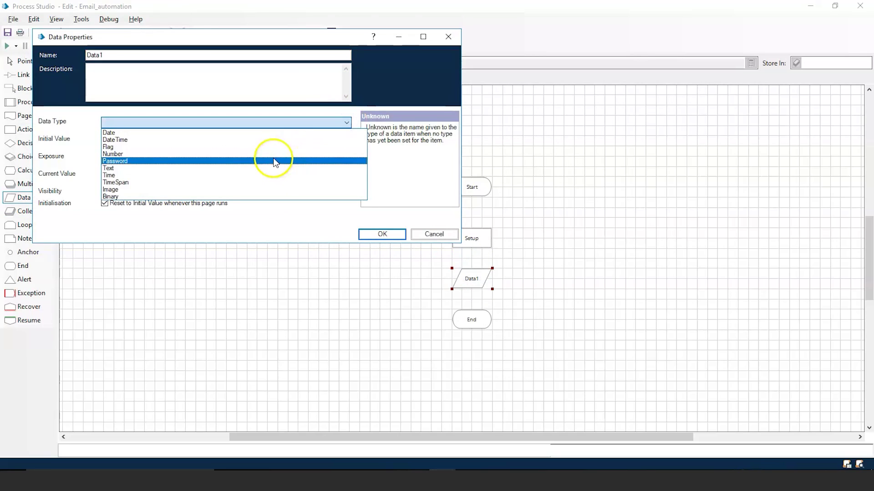
left_click(272, 161)
left_click(335, 140)
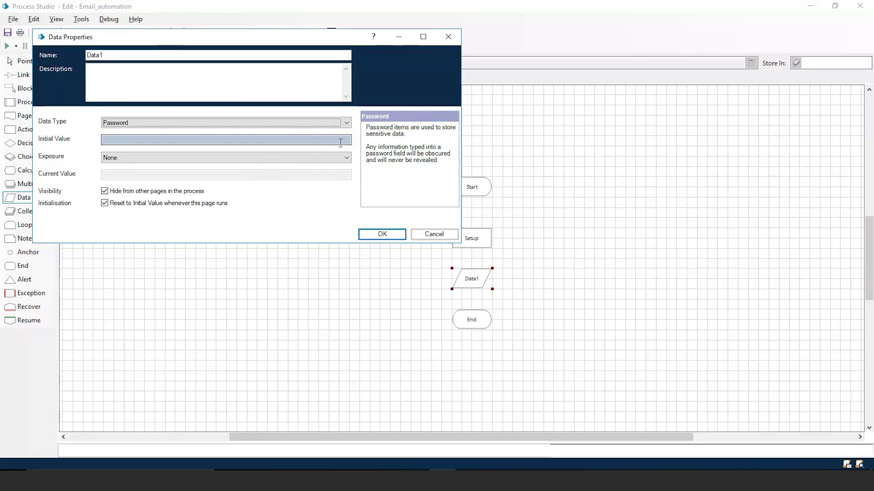
left_click(340, 143)
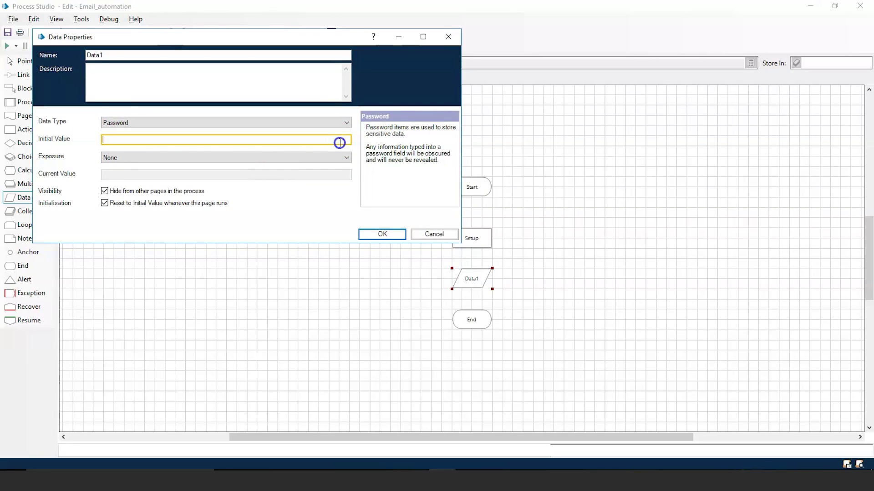
type("•••••••")
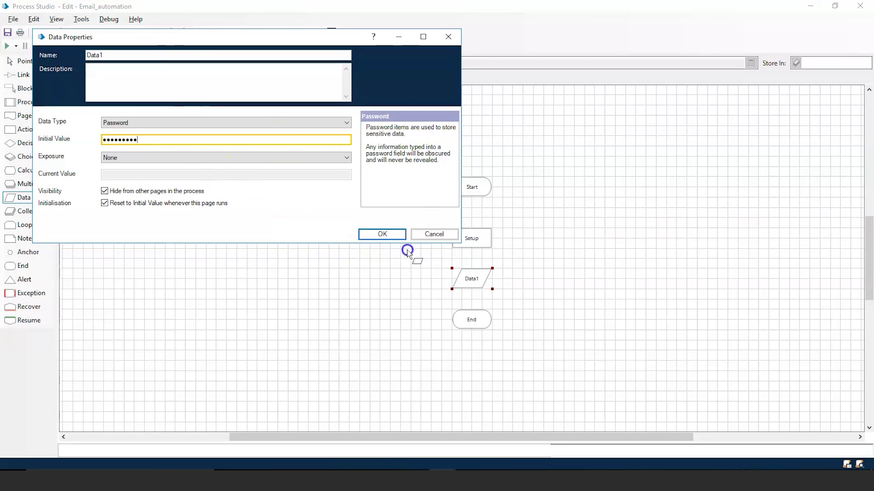
left_click(390, 234)
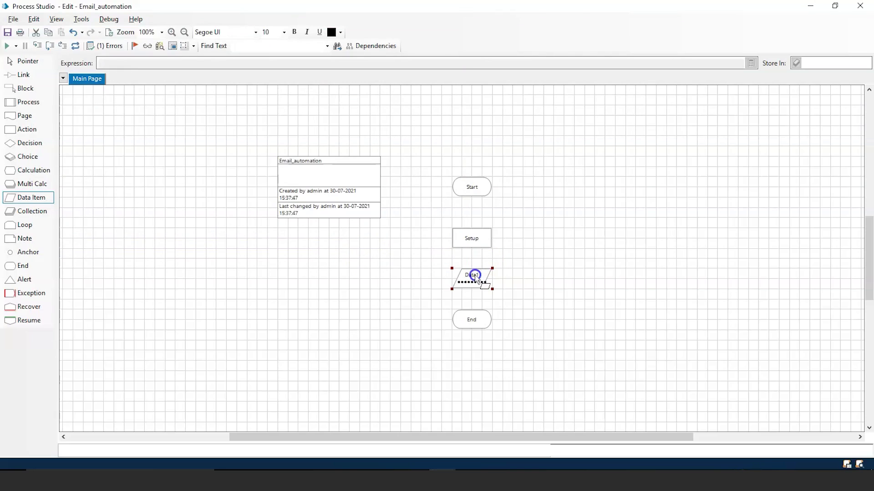
Step: Move the data item below the info box and rename it 'password'
left_click_drag(473, 276, 339, 297)
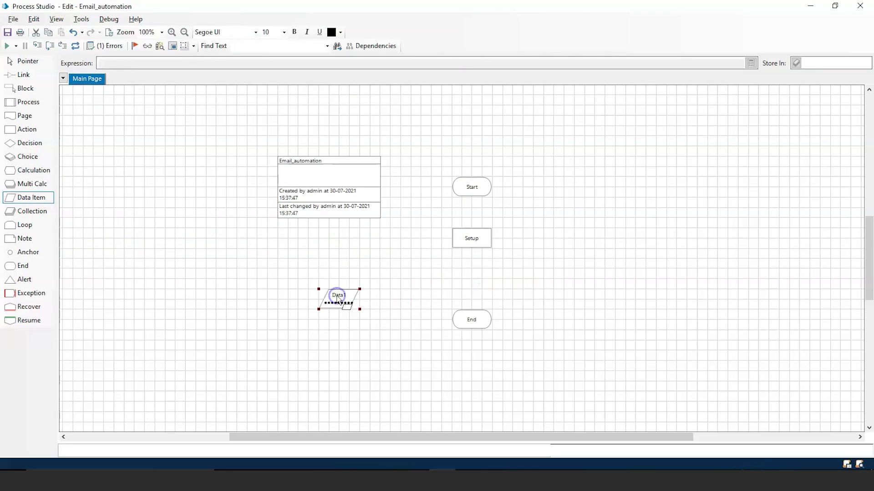
double_click(337, 298)
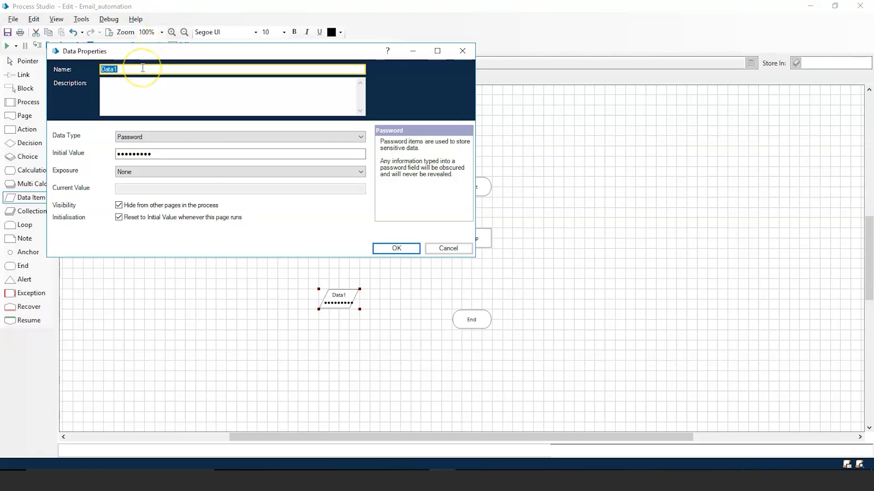
type("password")
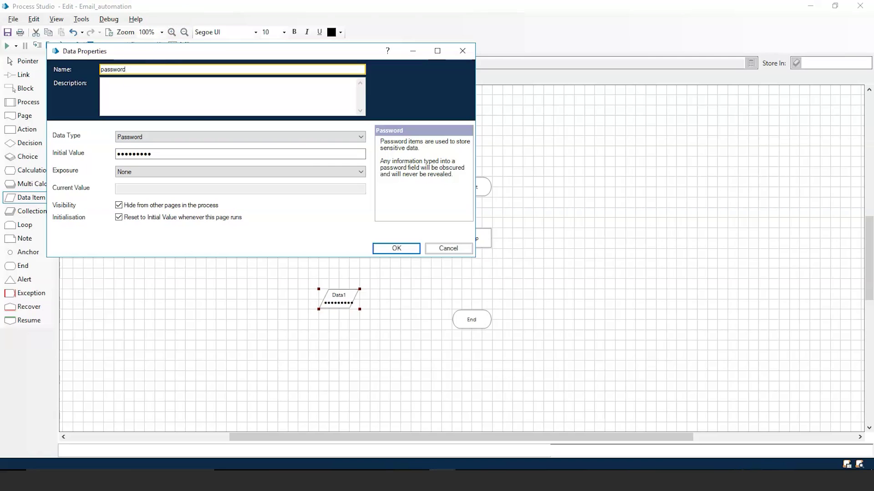
left_click(398, 249)
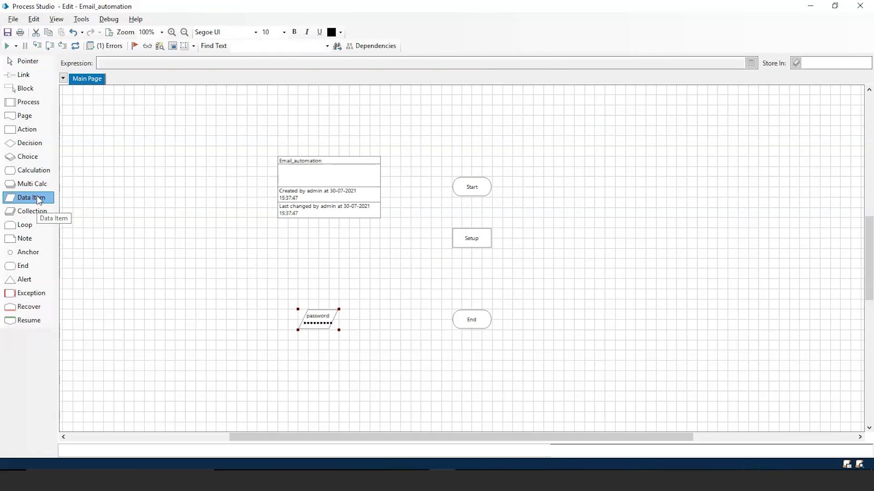
Step: Add a Text data item named username whose initial value is the sender's e-mail address
left_click(39, 201)
left_click(315, 249)
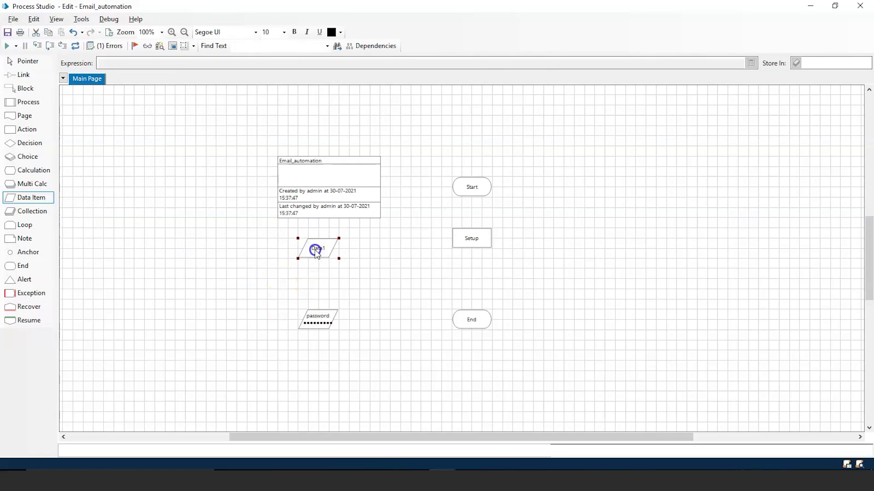
double_click(316, 252)
type("userb")
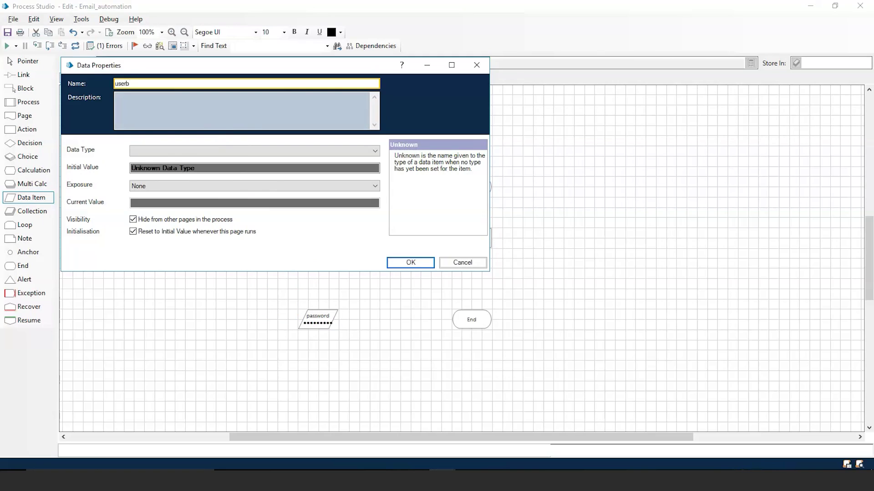
key("BackSpace")
type("name")
left_click(375, 150)
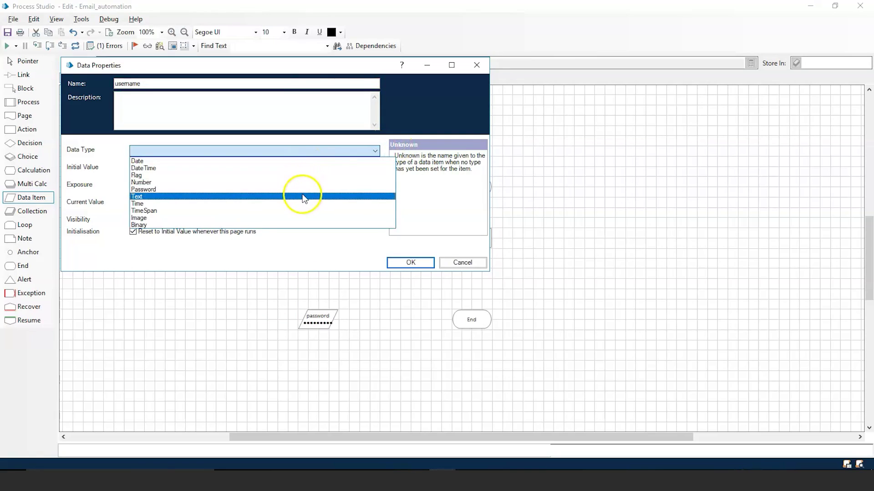
left_click(304, 197)
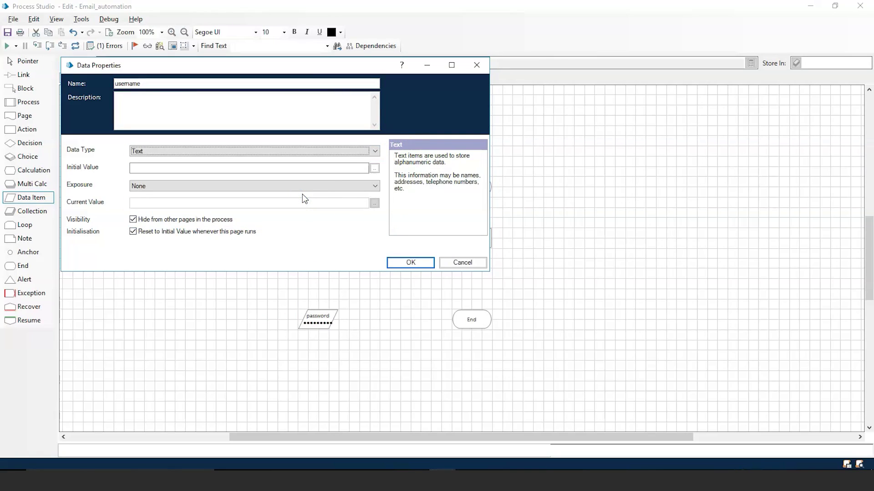
left_click(317, 168)
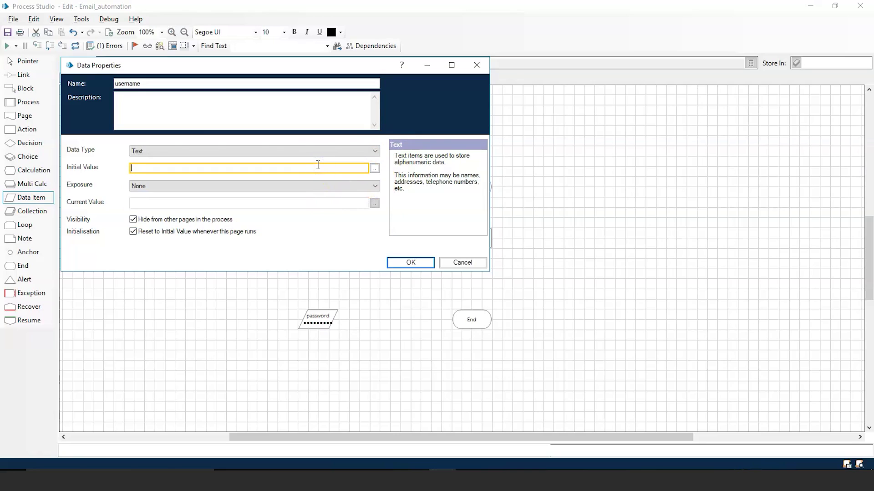
left_click(417, 263)
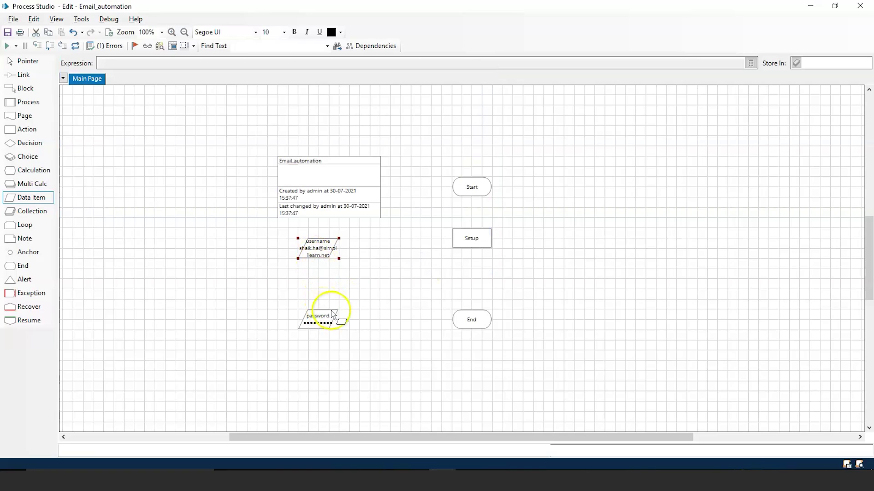
Step: Map Setup's Username input to the username item and Password input to the password item
double_click(473, 239)
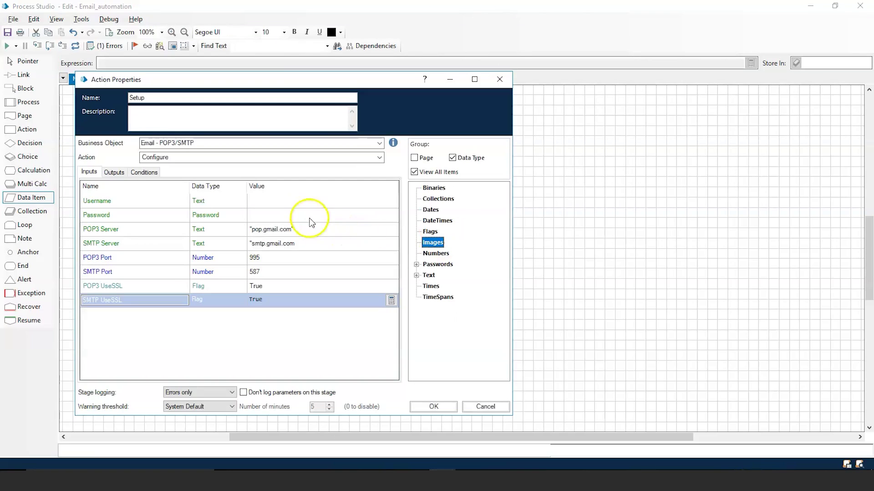
left_click(289, 202)
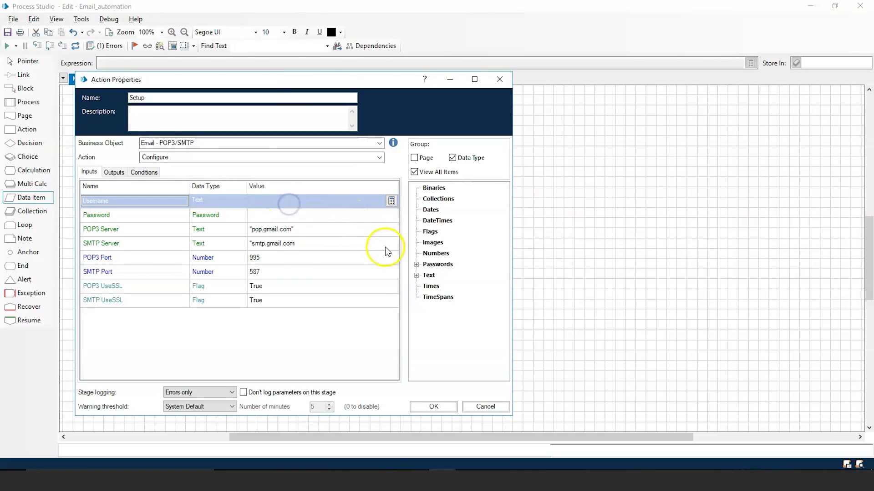
left_click(416, 276)
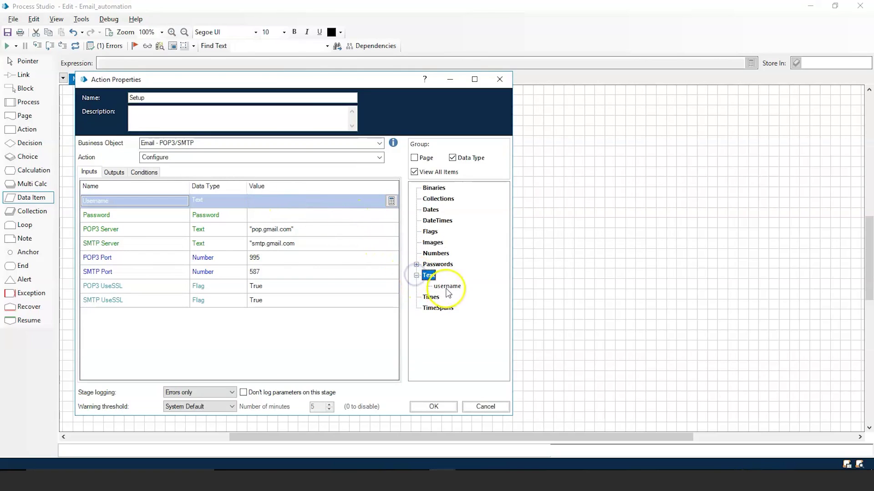
left_click_drag(448, 286, 358, 196)
left_click_drag(446, 287, 350, 237)
left_click_drag(319, 201, 319, 202)
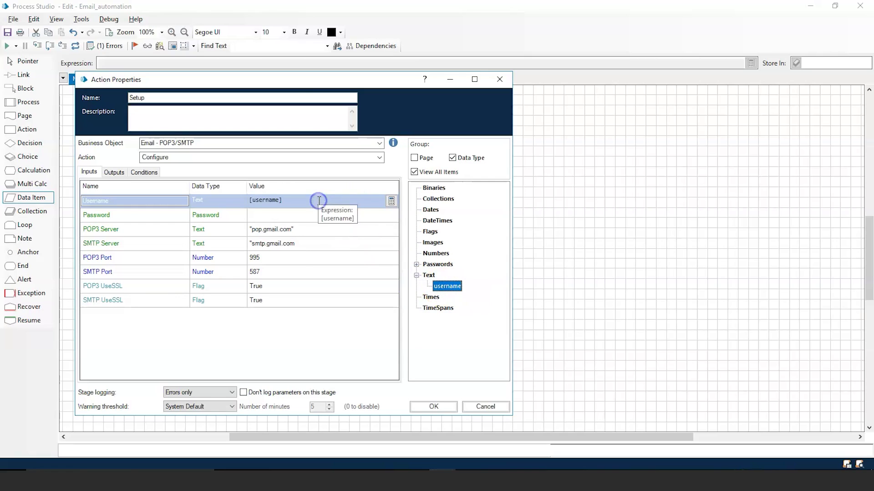
left_click(415, 264)
left_click_drag(447, 275, 321, 216)
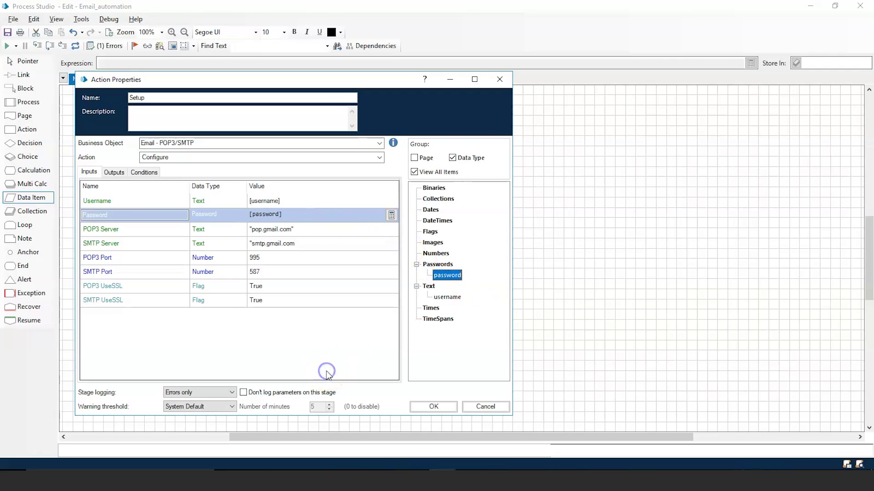
left_click(442, 407)
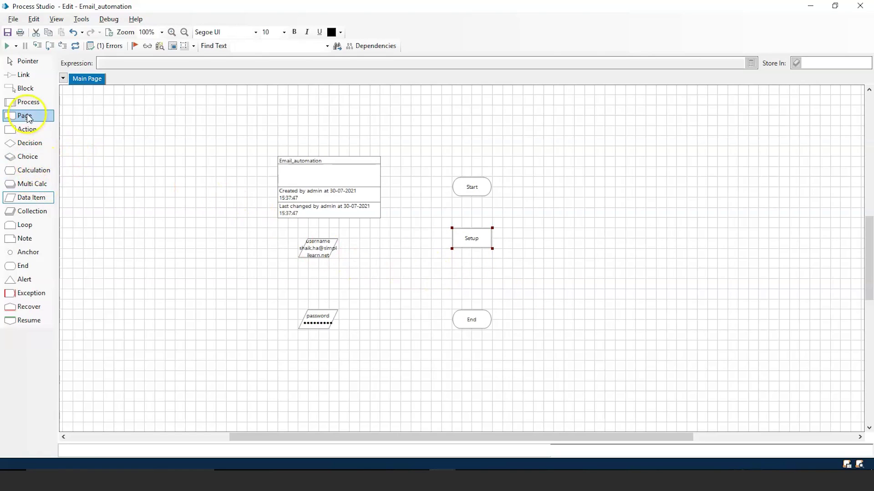
Step: Place a new Action1 stage under Setup, aligned above End, and open its properties
left_click(28, 129)
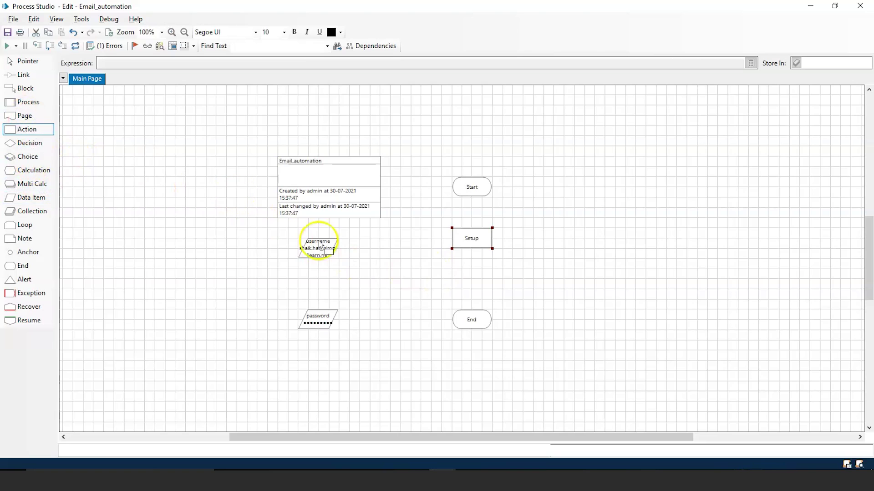
left_click(464, 274)
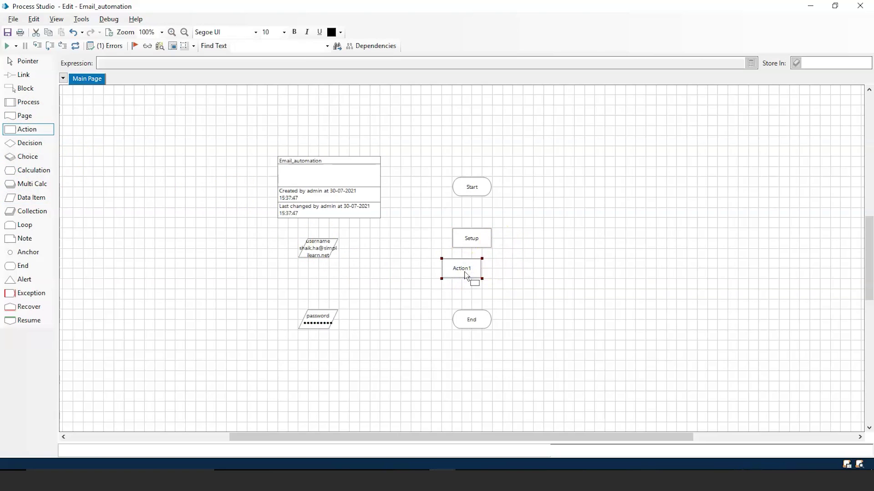
left_click_drag(464, 272, 476, 281)
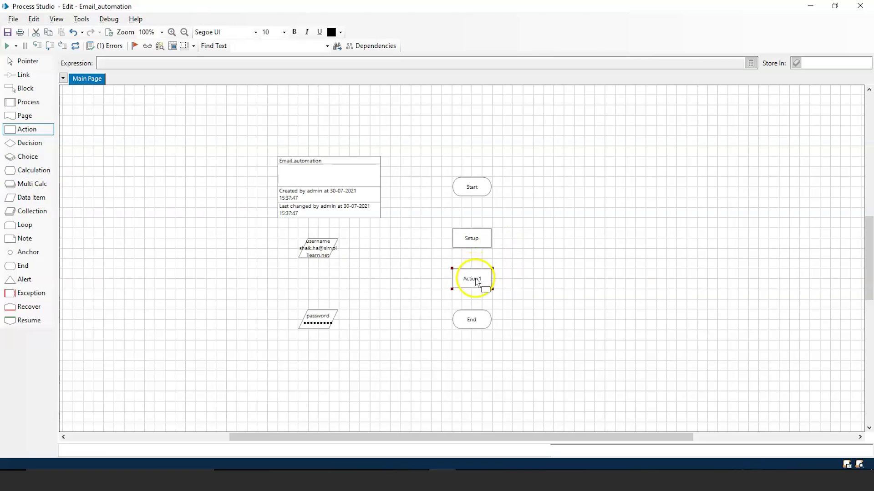
double_click(476, 281)
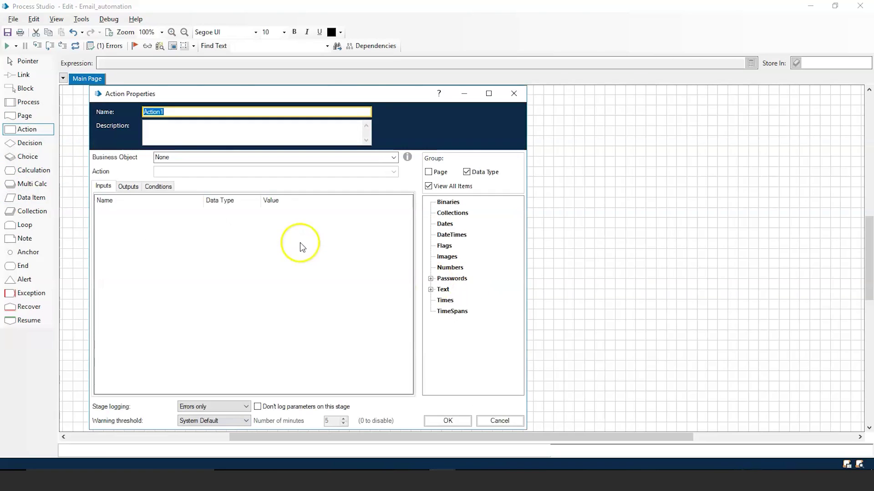
Step: Name the action stage 'sending message' and set its business object to Email - POP3/SMTP
type("sending m")
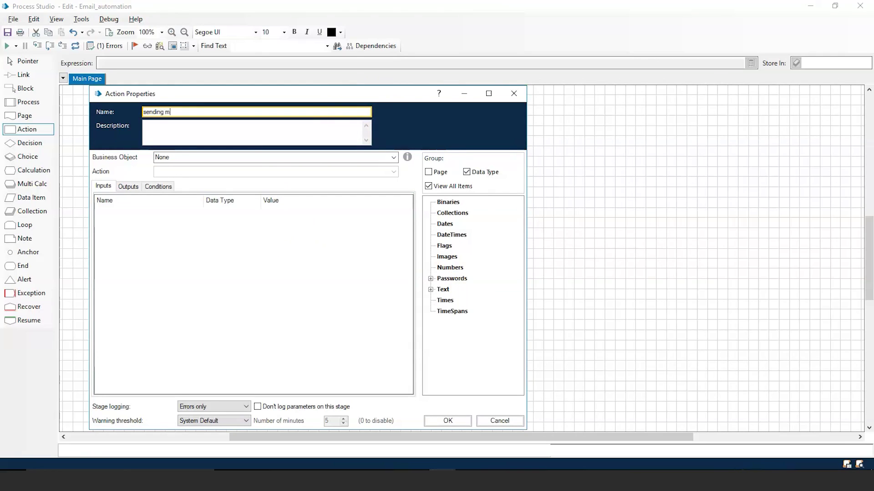
type("essage")
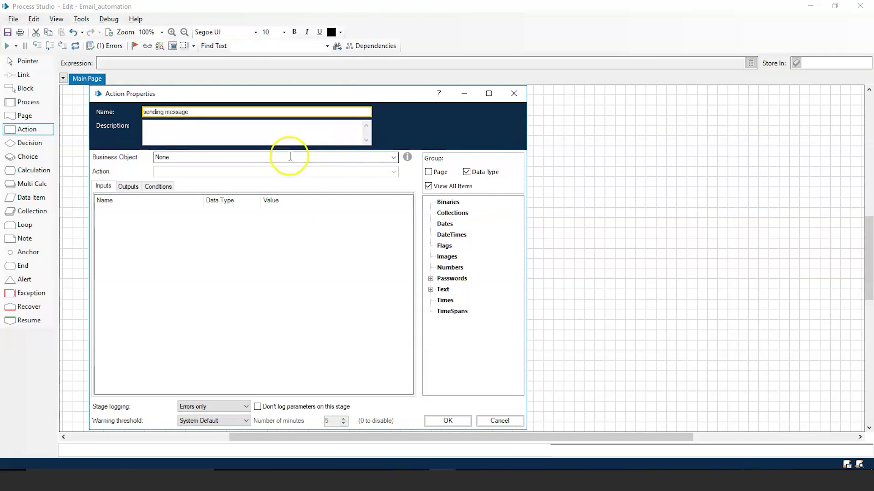
left_click(392, 157)
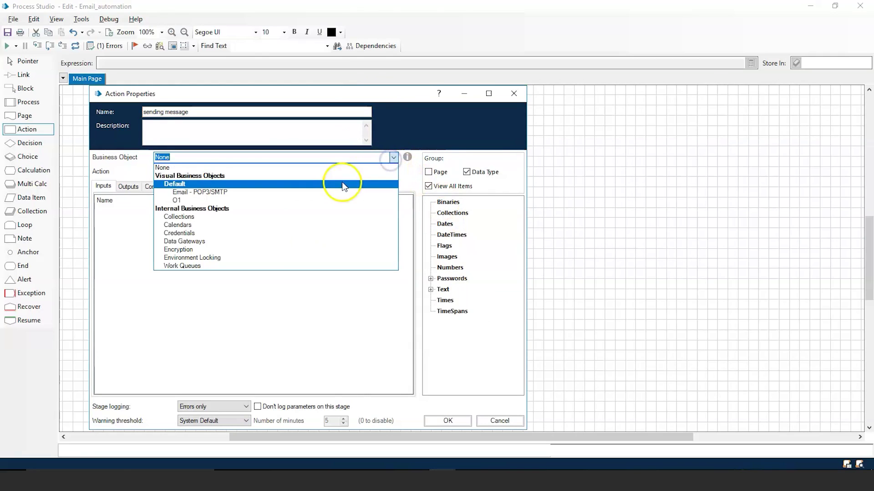
left_click(335, 192)
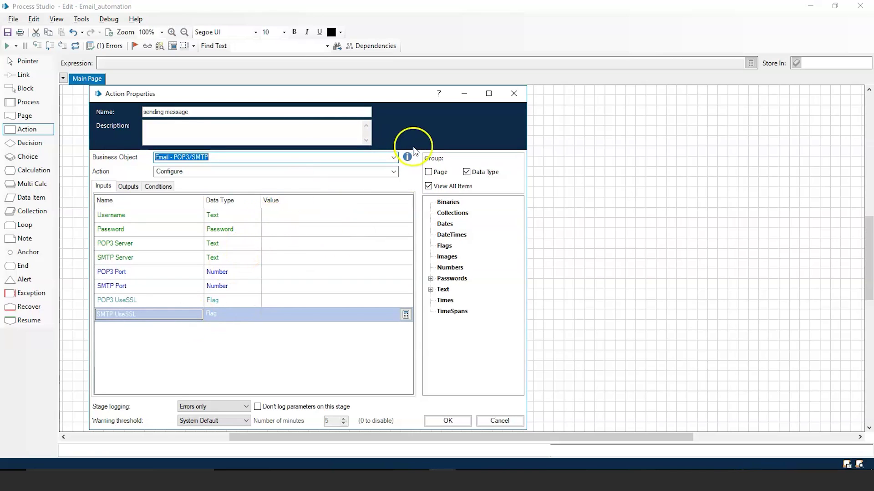
double_click(394, 172)
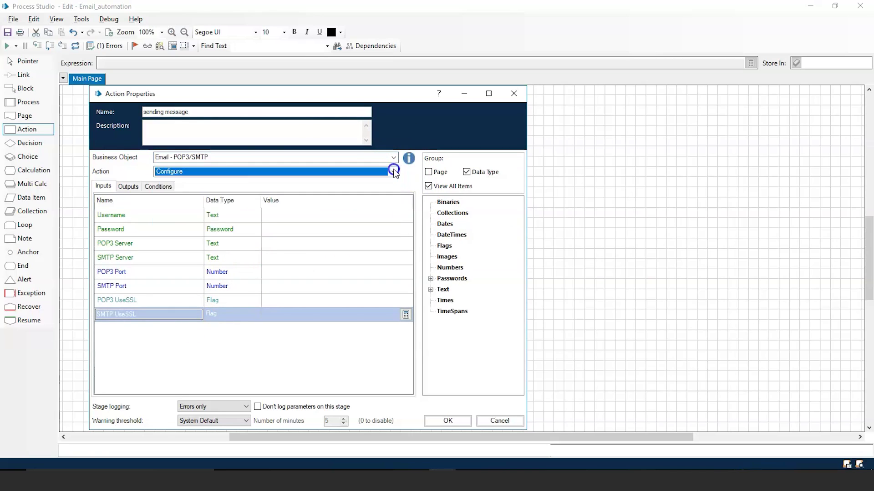
left_click(394, 172)
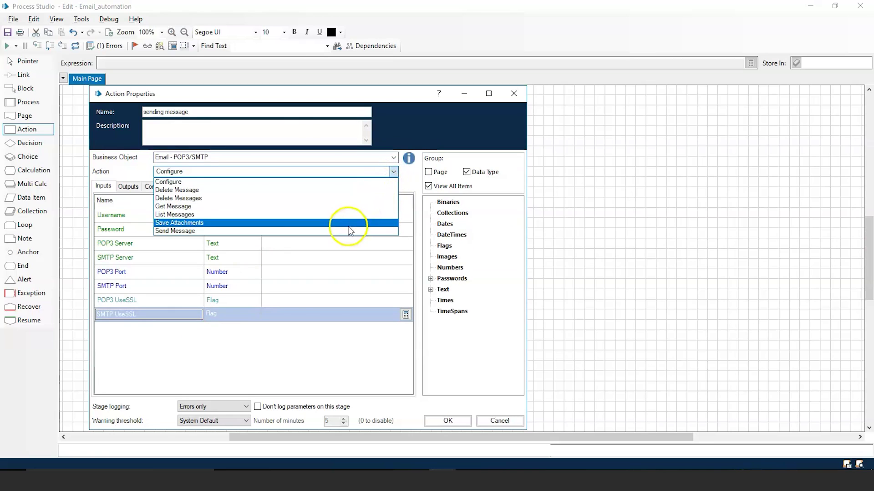
Step: Choose the Send Message action and use the username data item for both From and To
left_click(343, 231)
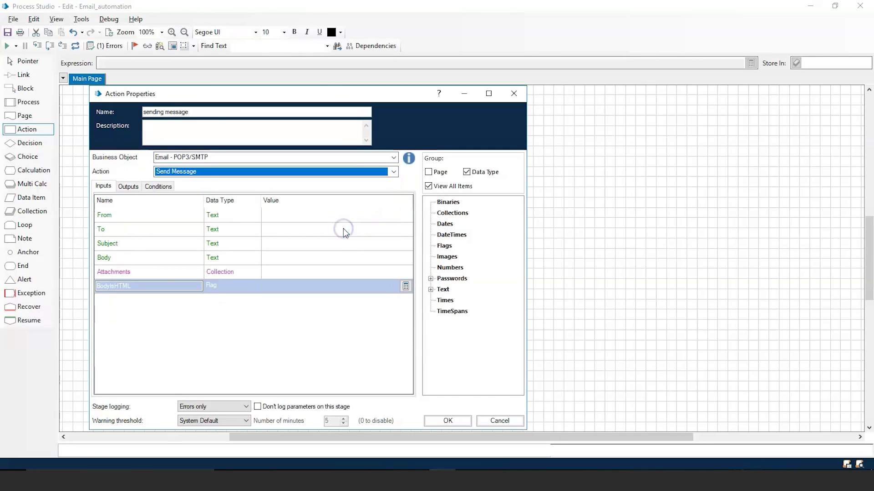
left_click(285, 217)
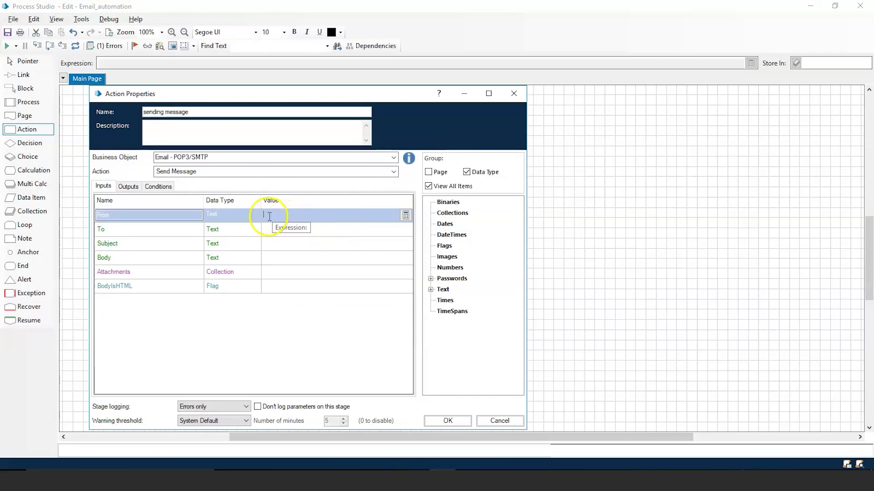
left_click(431, 289)
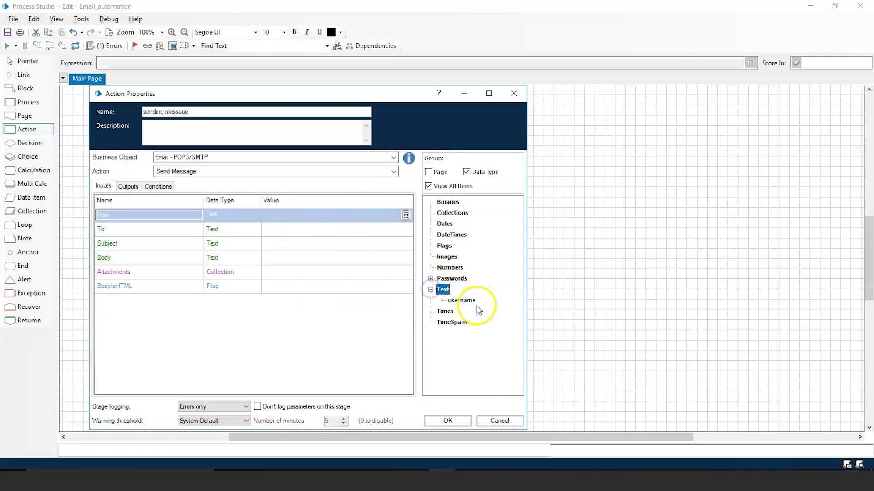
left_click_drag(462, 300, 348, 210)
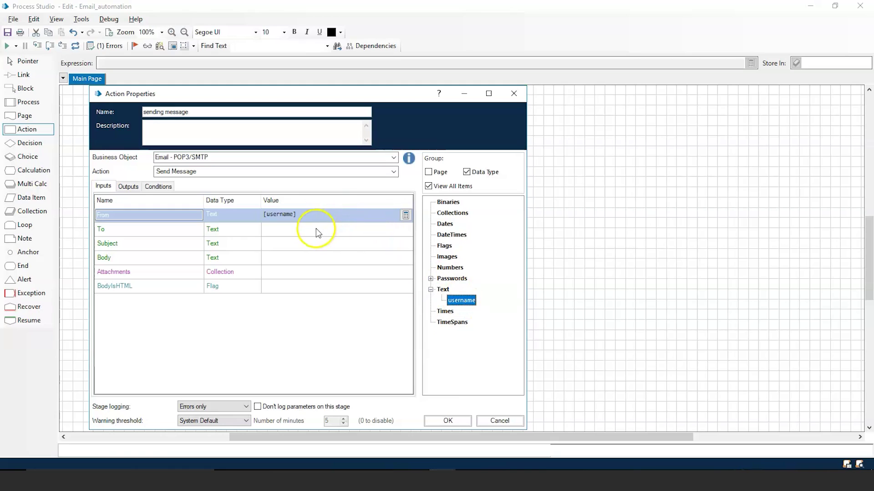
left_click(315, 229)
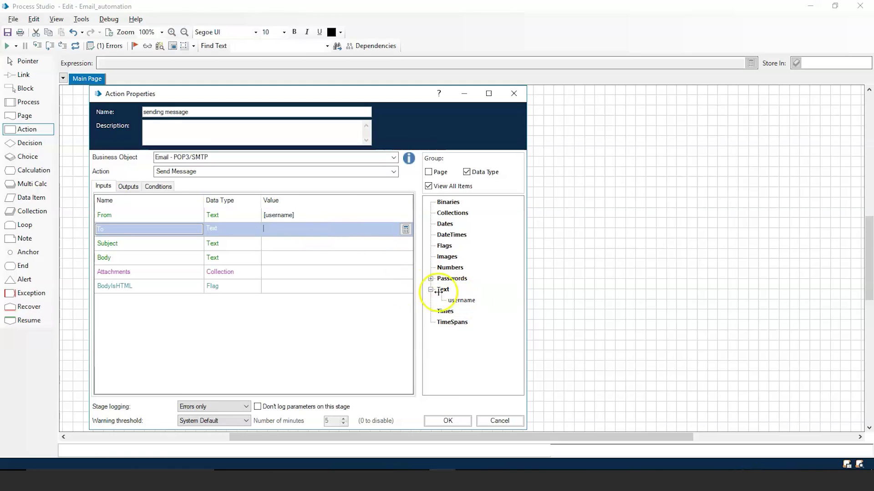
left_click_drag(462, 301, 353, 231)
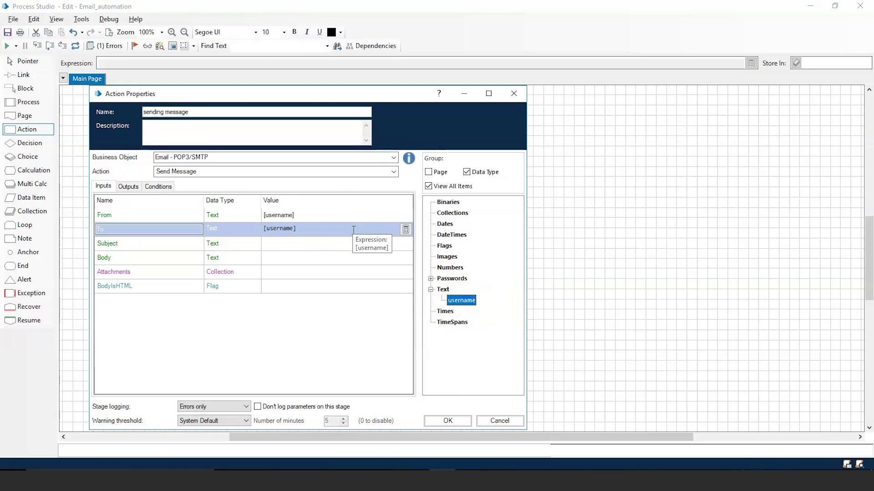
Step: Enter subject "Demo" and body "Hello!", then confirm the stage properties
left_click(322, 245)
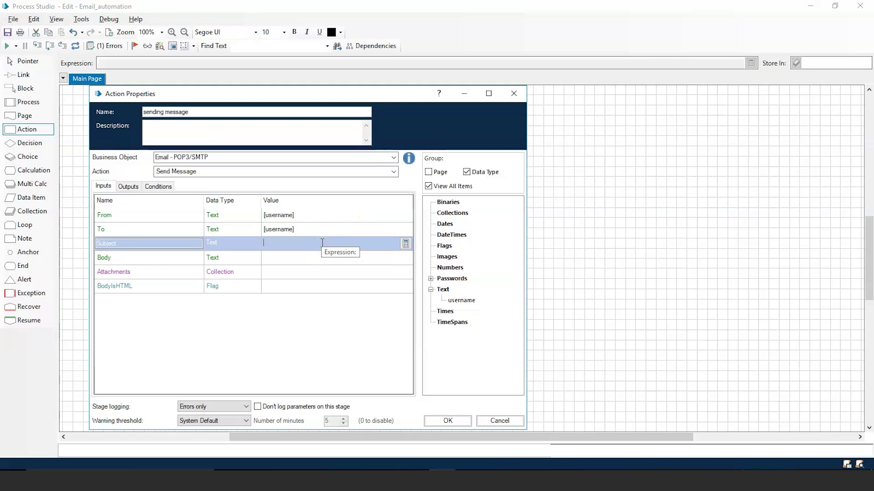
type("\"Demo")
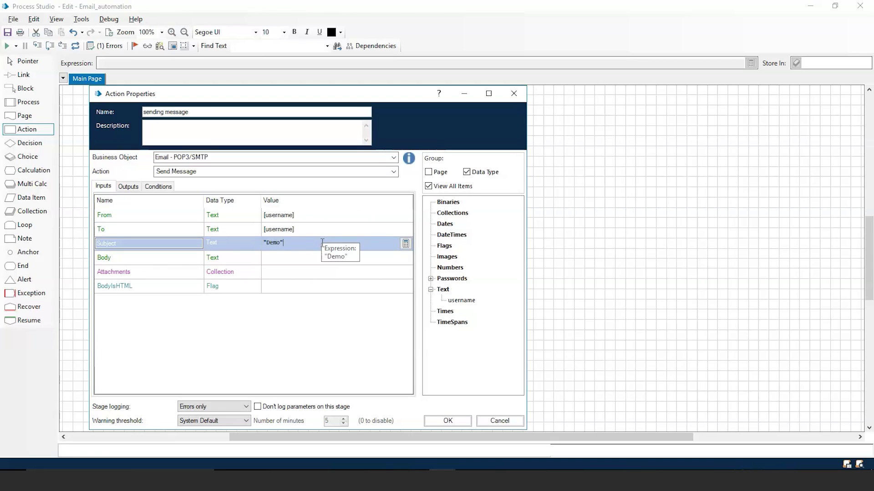
left_click(292, 259)
type("\"Hello!")
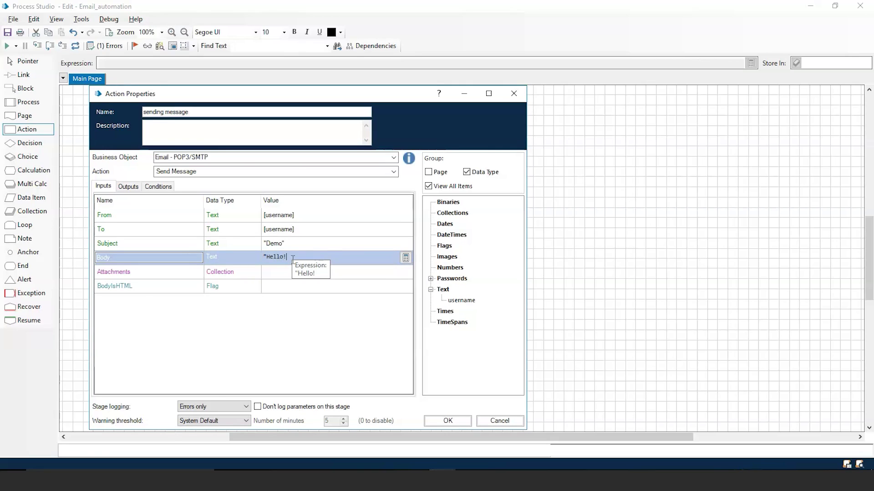
left_click(279, 278)
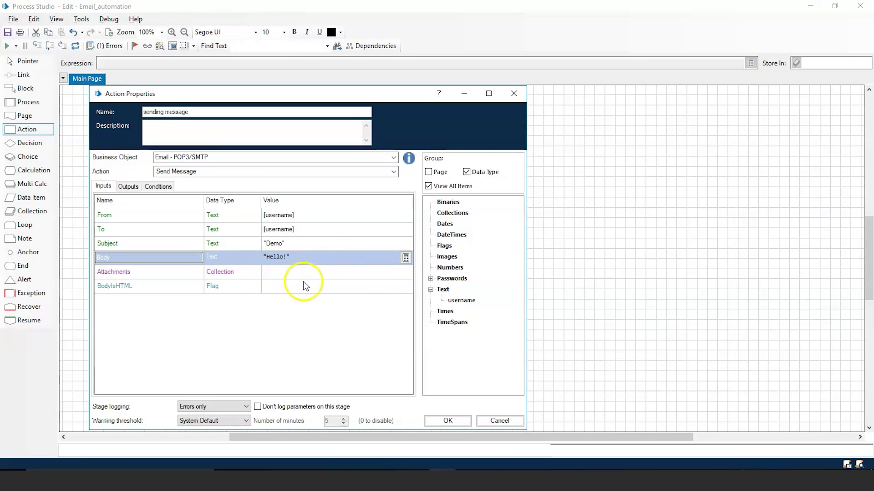
left_click(461, 422)
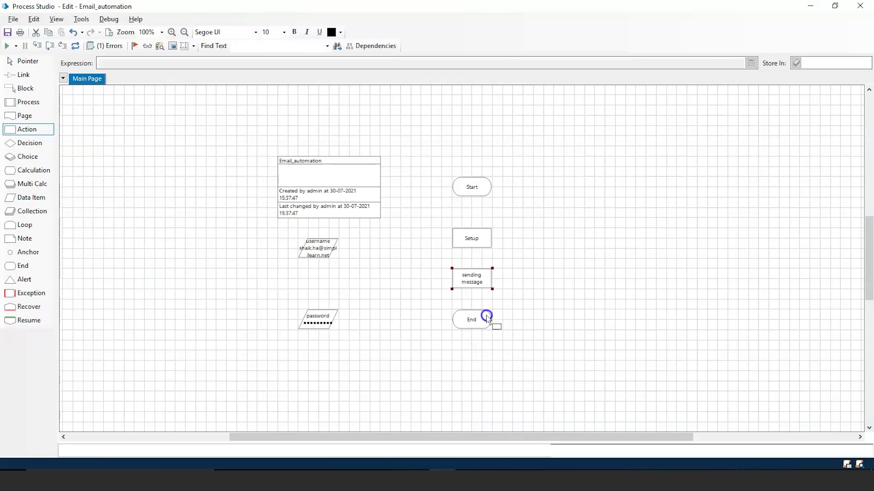
Step: Link the Start stage to the Setup stage with the Link tool
left_click(23, 78)
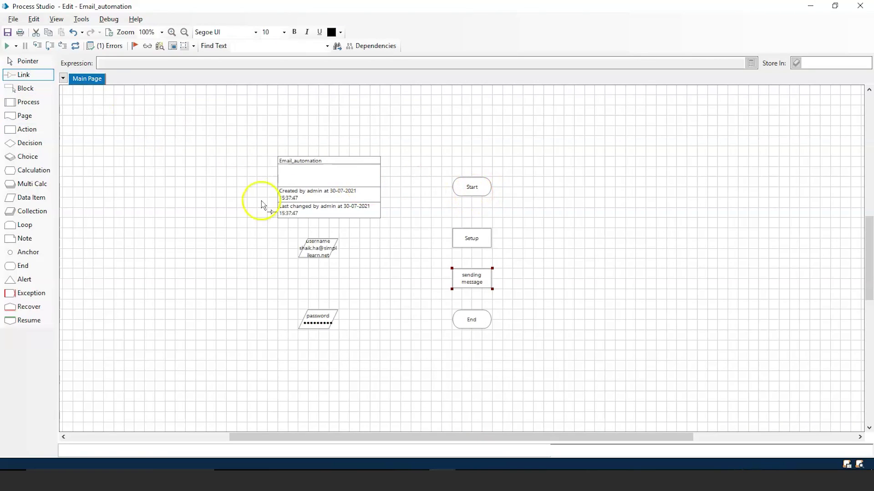
left_click_drag(473, 197, 471, 318)
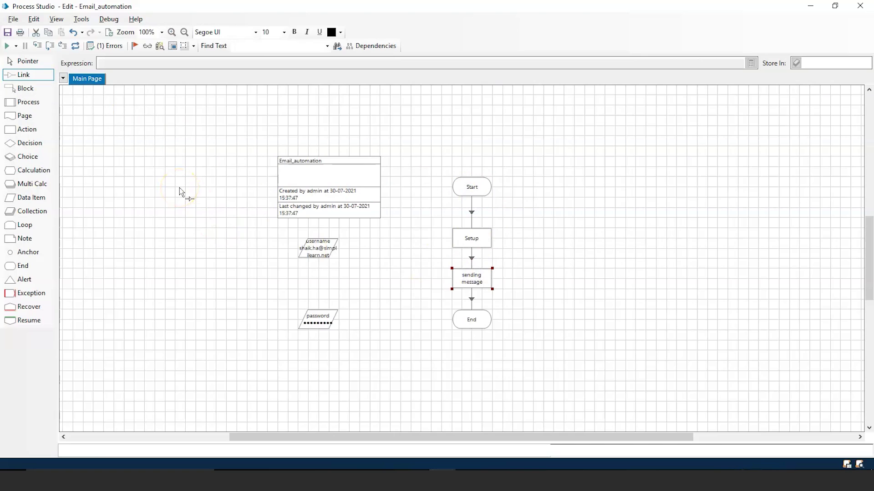
Step: Run the process, dismiss the Setup error, and re-enter the SMTP Server value as smtp.gmail.com
left_click(7, 48)
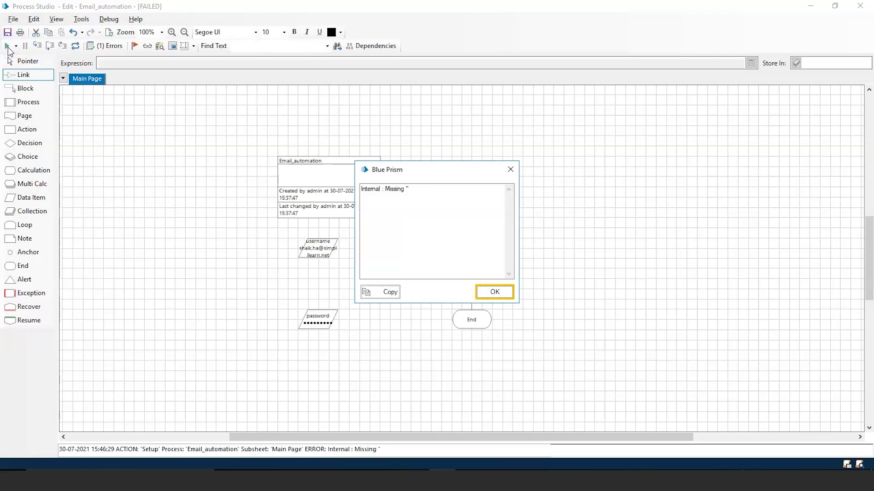
left_click(495, 294)
left_click(474, 239)
double_click(475, 238)
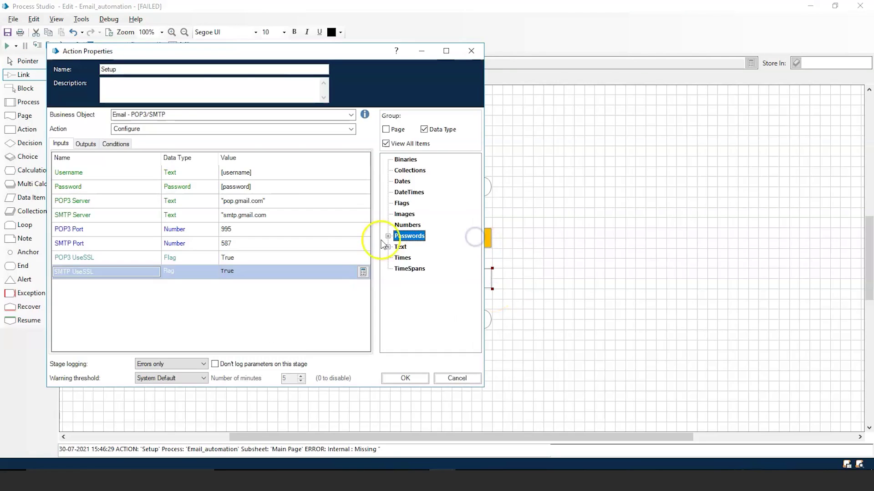
left_click(268, 217)
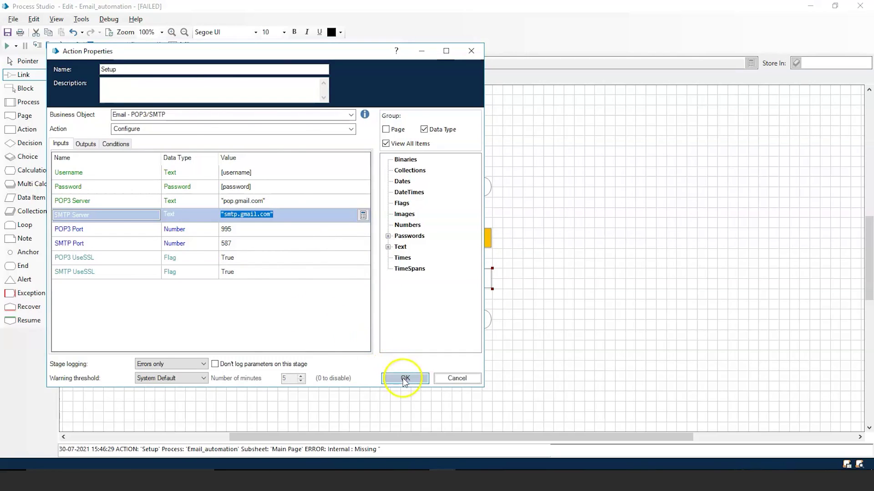
left_click(403, 377)
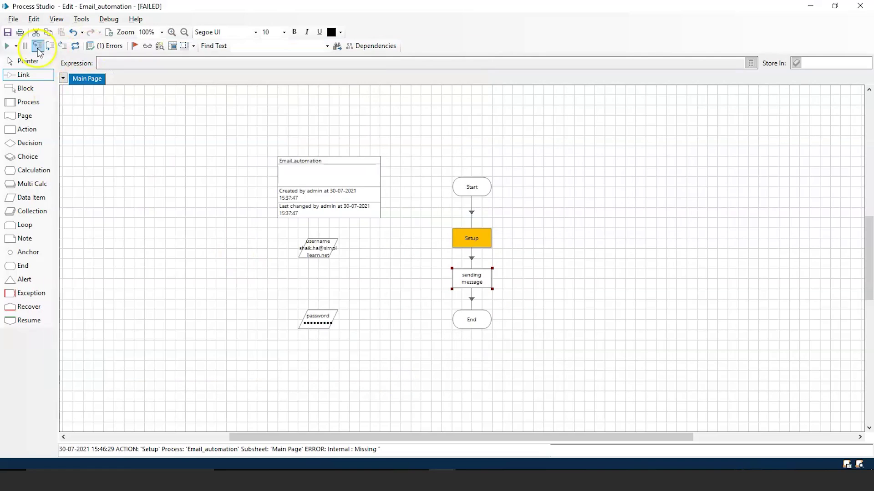
Step: Cancel the save prompt without saving and reset the failed process run
left_click(8, 32)
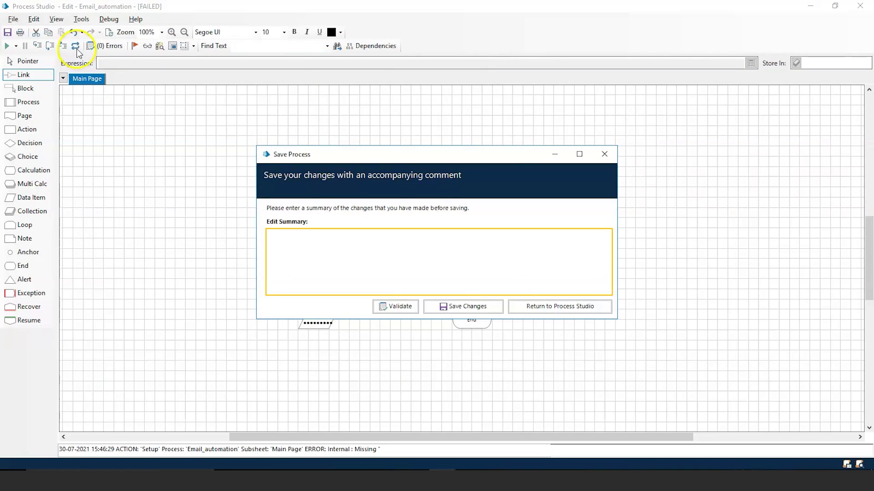
left_click(466, 308)
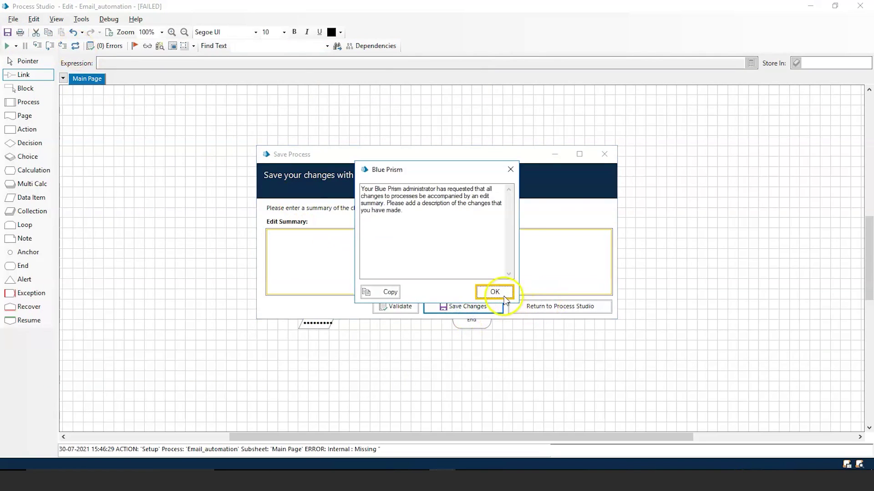
left_click(494, 291)
left_click(552, 306)
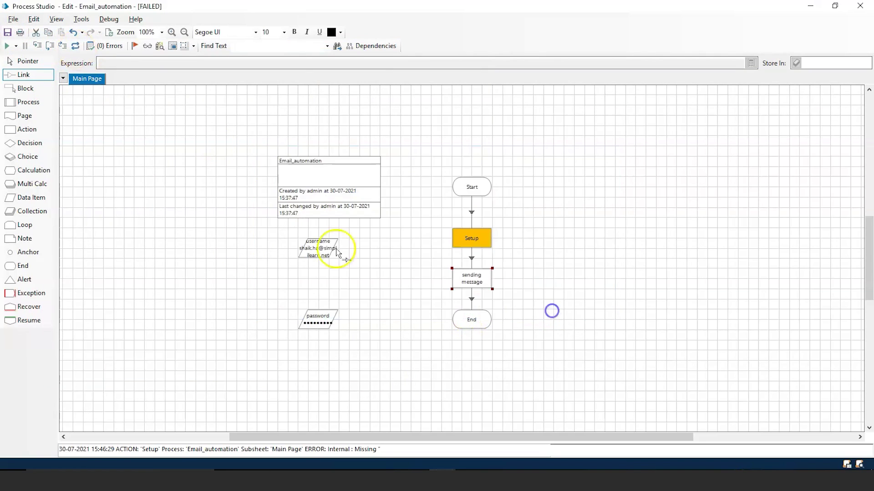
left_click(75, 46)
Step: Rerun Email_automation until it completes, then refresh the Gmail inbox
left_click(8, 46)
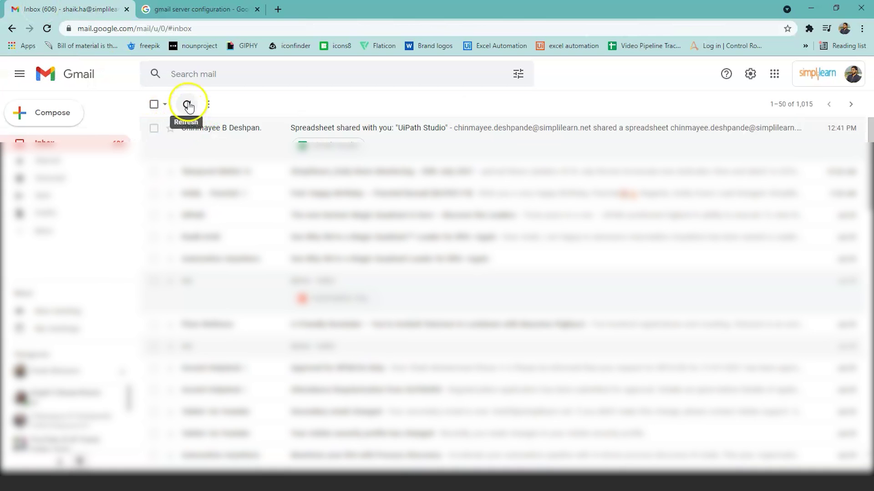
left_click(187, 105)
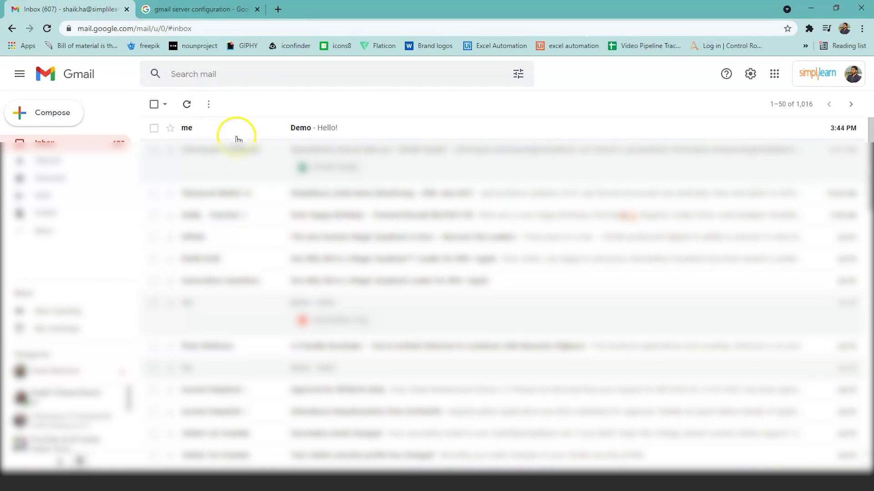
Step: Open the Demo email reading 'Hello!', return to the inbox, and switch back to Process Studio
left_click(362, 128)
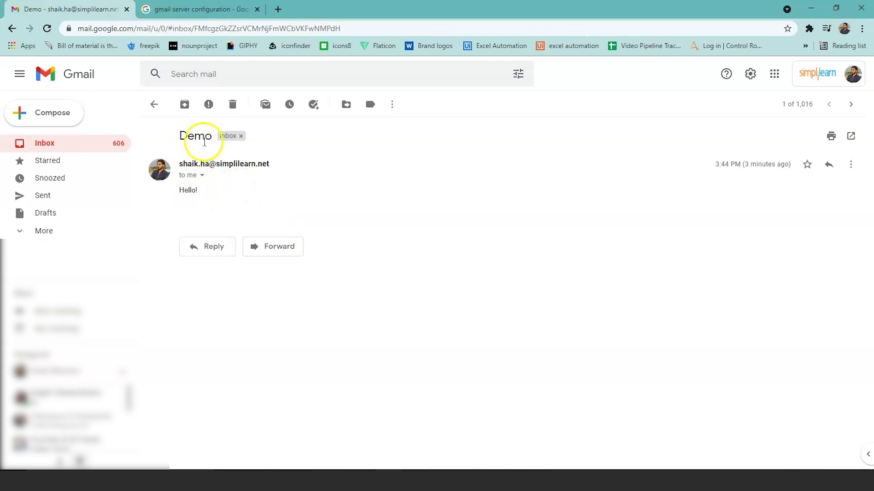
left_click(154, 105)
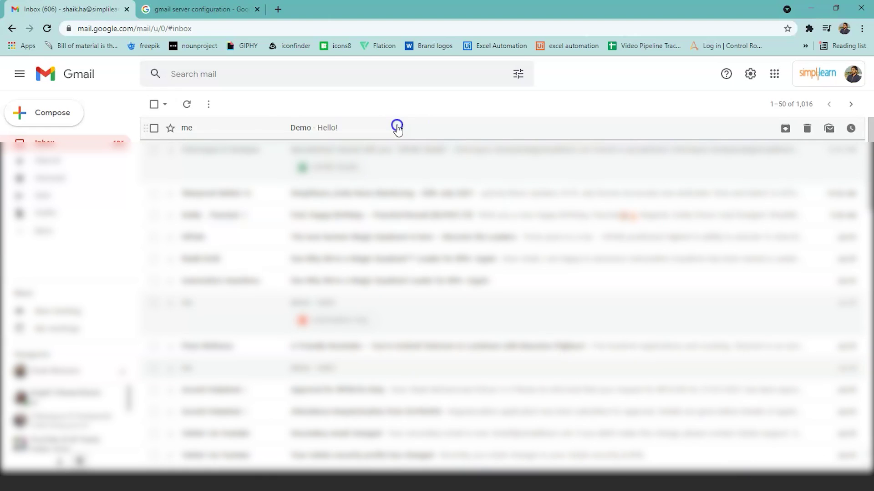
key("alt+Tab")
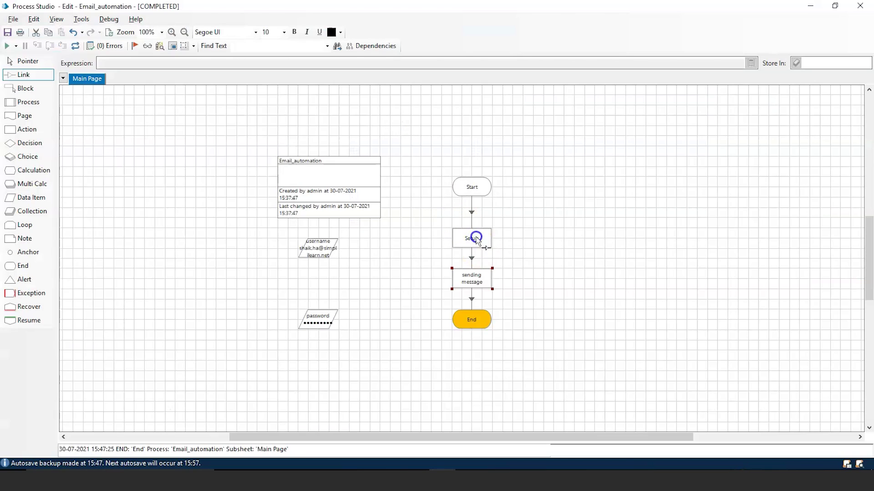
Step: Inspect the sending message stage's inputs like BodyIsHTML, close unchanged, and pick the Collection tool
mouse_move(476, 239)
left_click(530, 98)
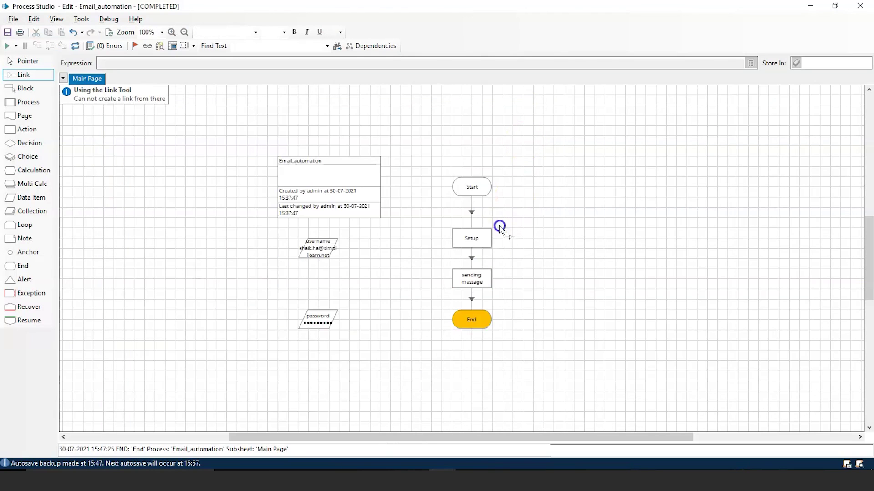
double_click(482, 278)
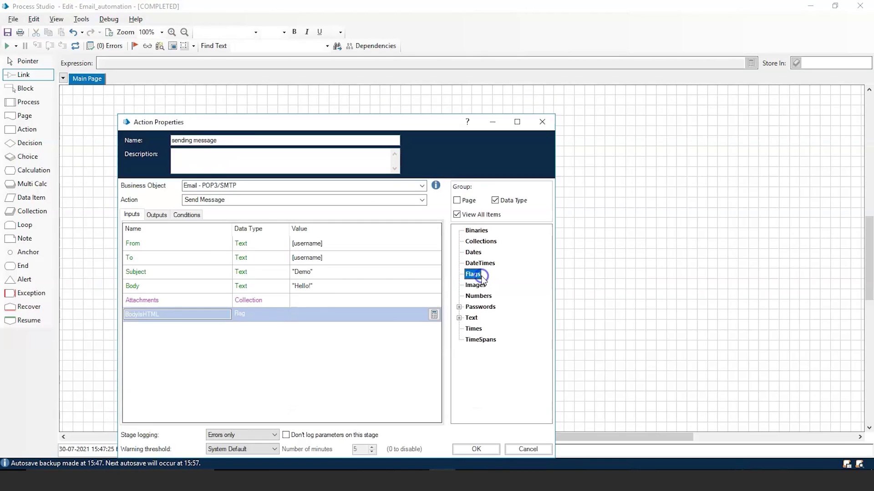
left_click(146, 311)
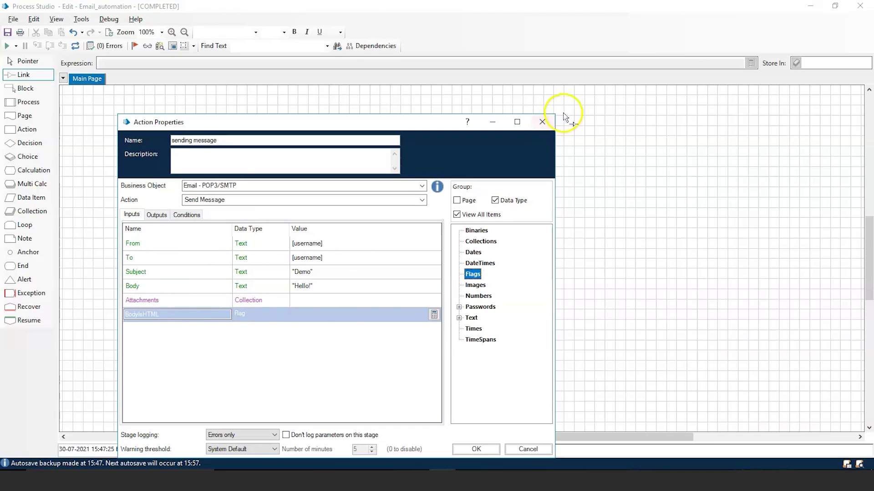
left_click(542, 121)
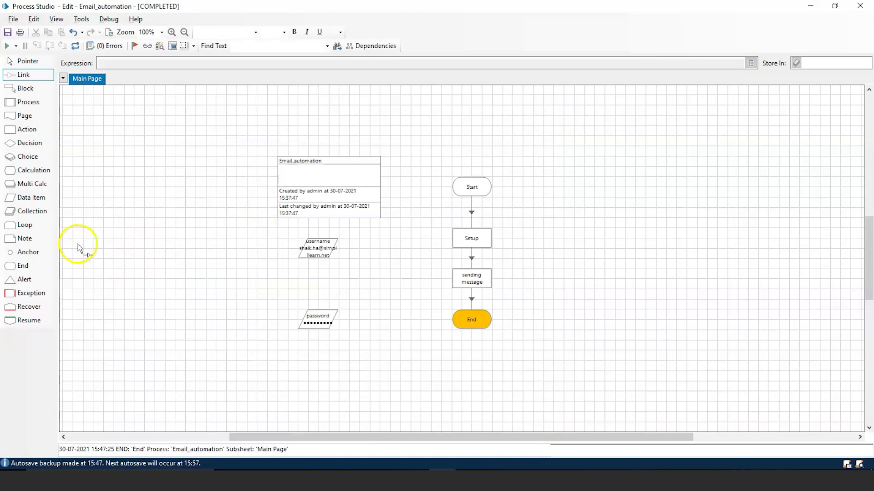
left_click(36, 214)
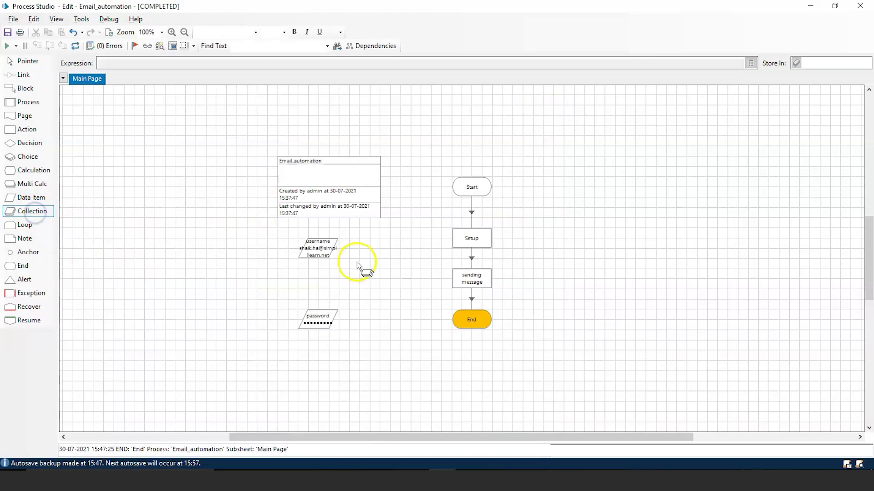
Step: Place collection Coll1 and import its Path text field from Email - POP3/SMTP Send Message's Attachments parameter
left_click(610, 263)
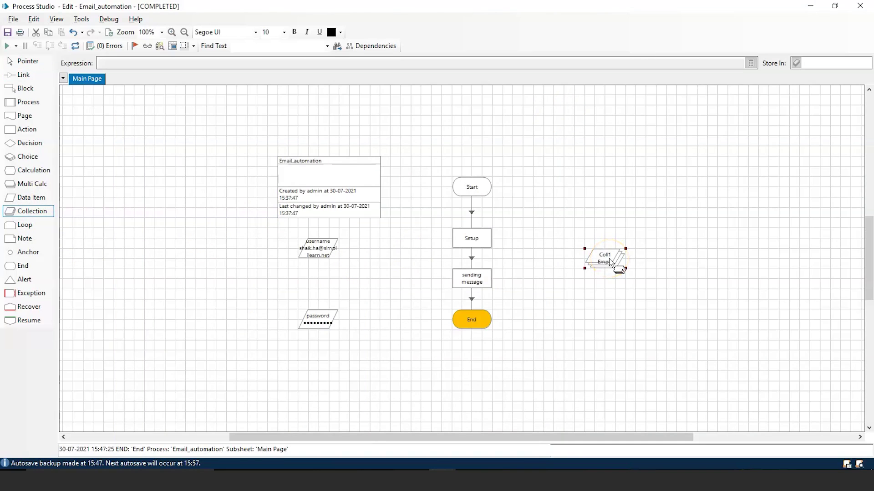
double_click(610, 262)
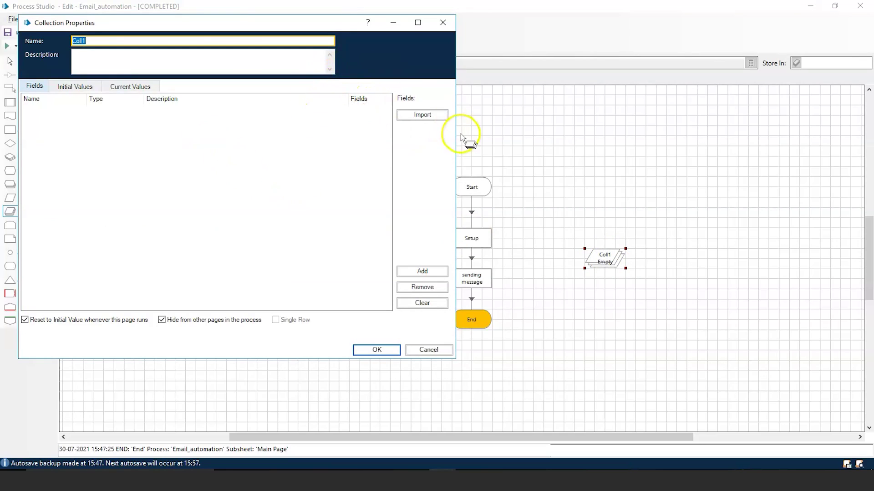
left_click(439, 117)
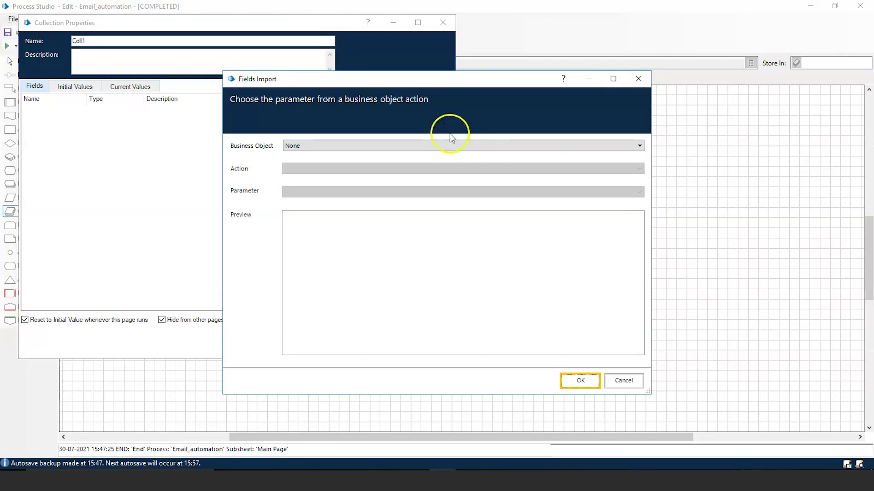
left_click(641, 146)
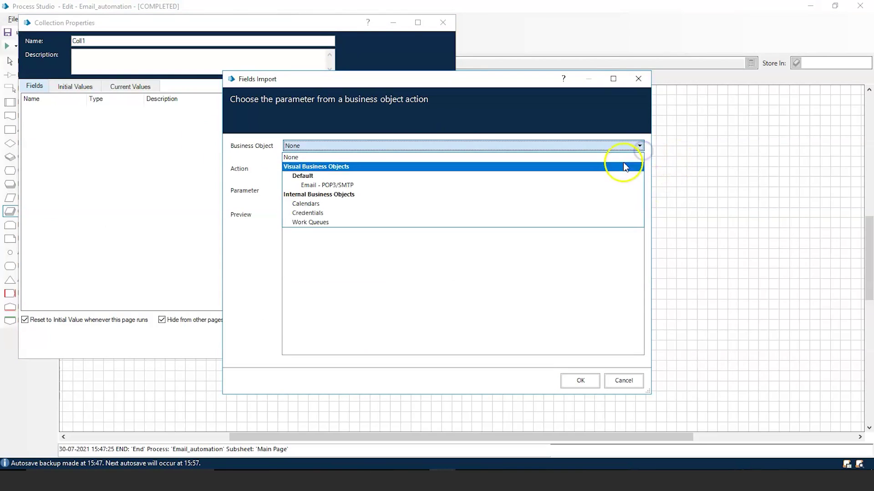
left_click(601, 184)
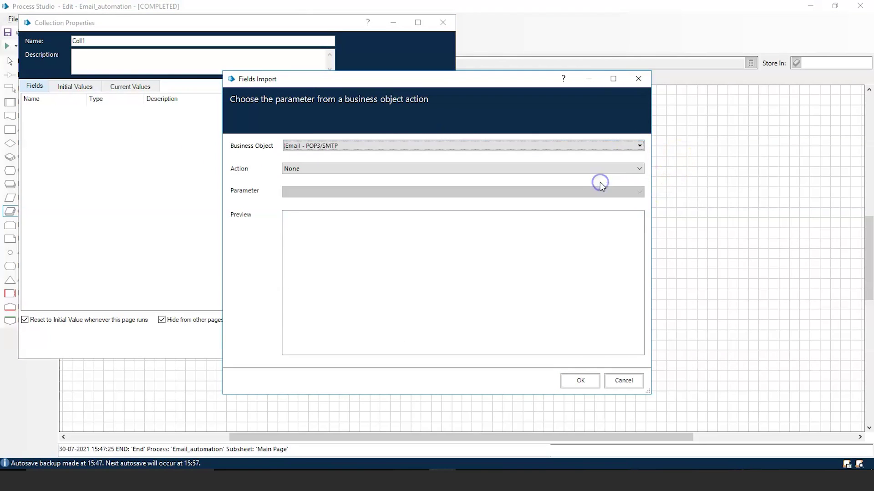
left_click(639, 170)
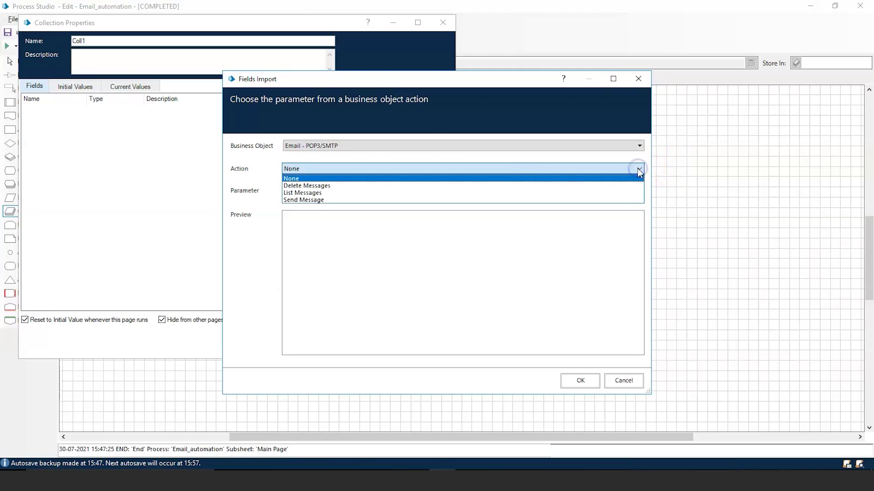
left_click(609, 200)
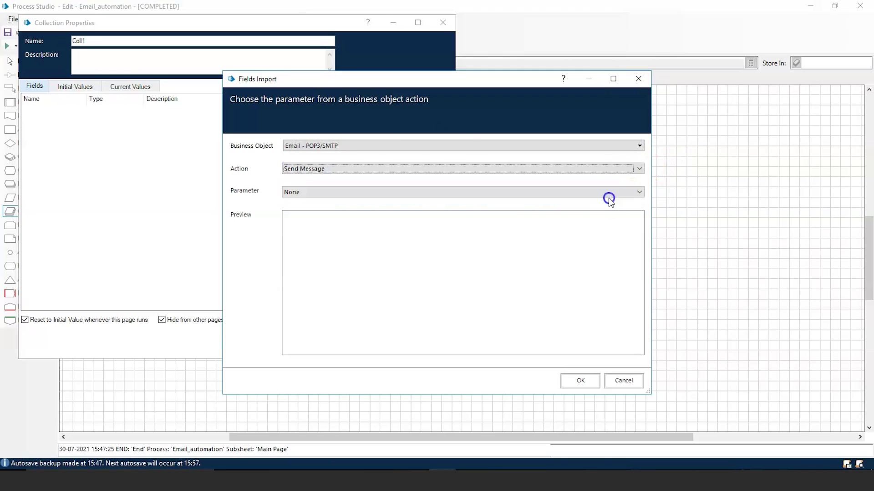
left_click(640, 194)
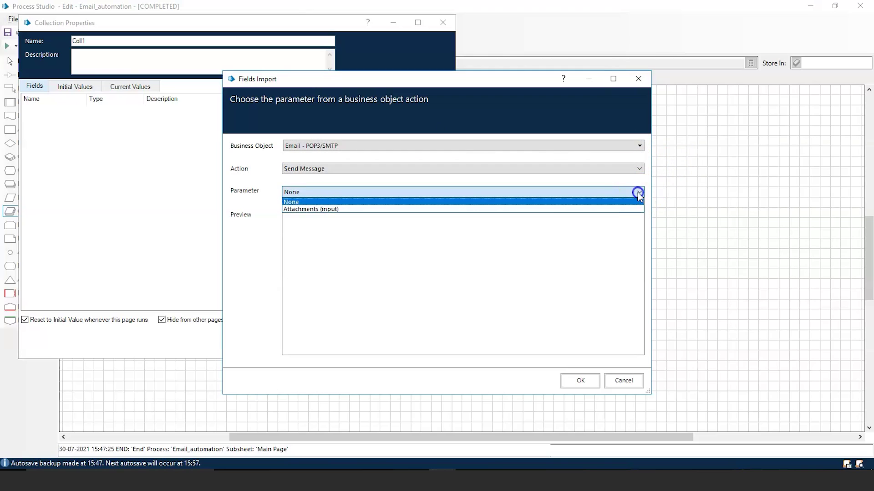
left_click(610, 211)
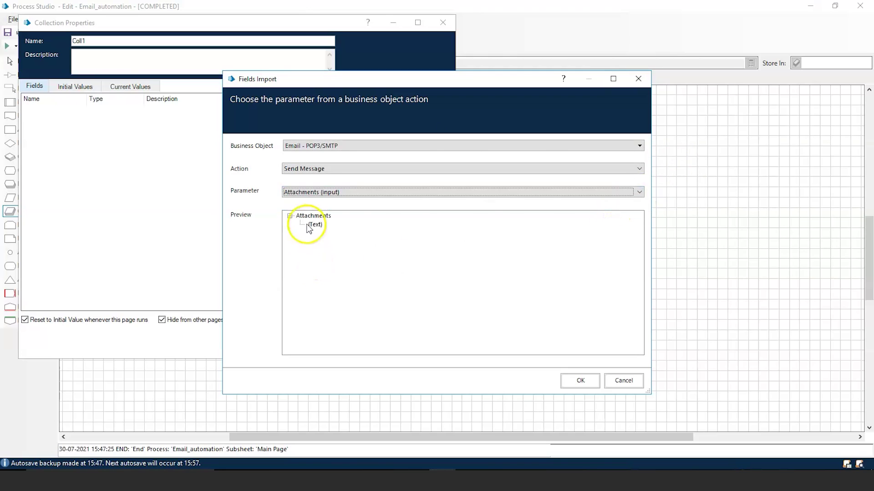
left_click(316, 224)
left_click(581, 380)
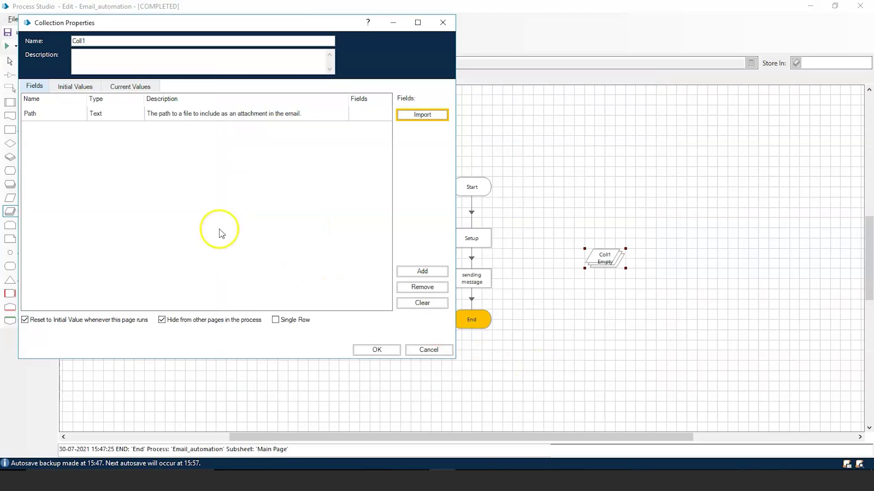
Step: Add three Path rows in Coll1's Initial Values and remove two, leaving one empty row
left_click(79, 87)
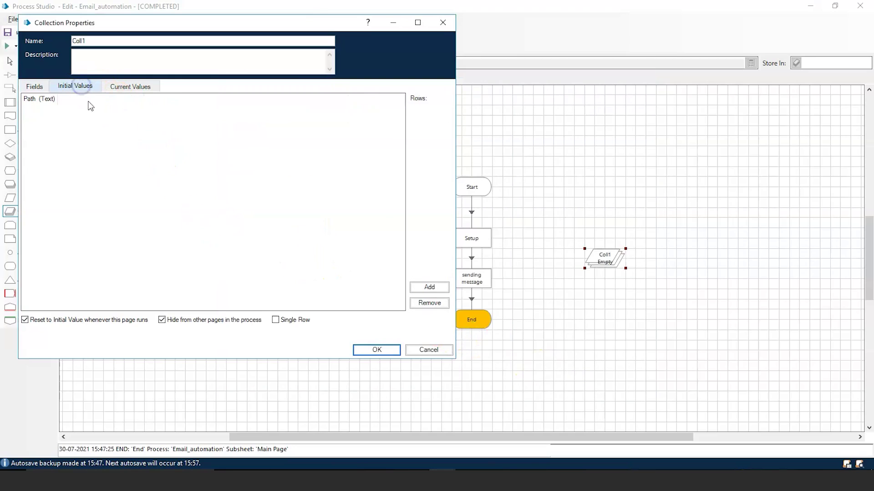
left_click(432, 288)
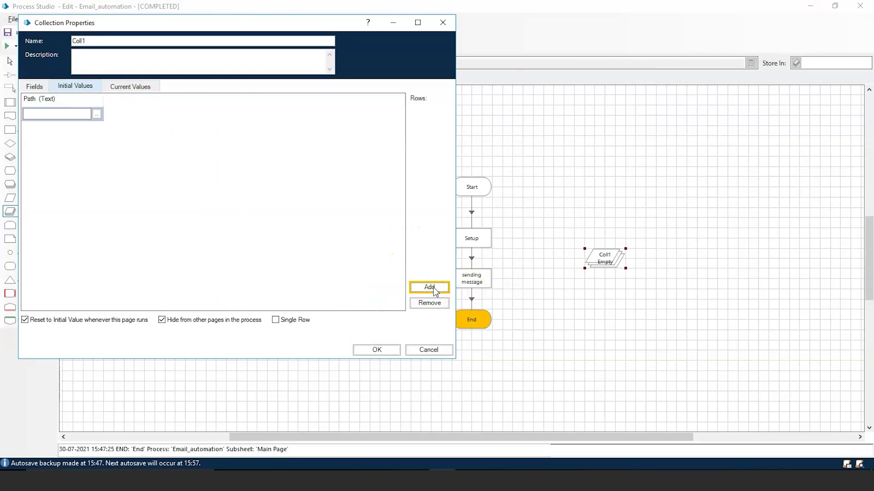
left_click(434, 287)
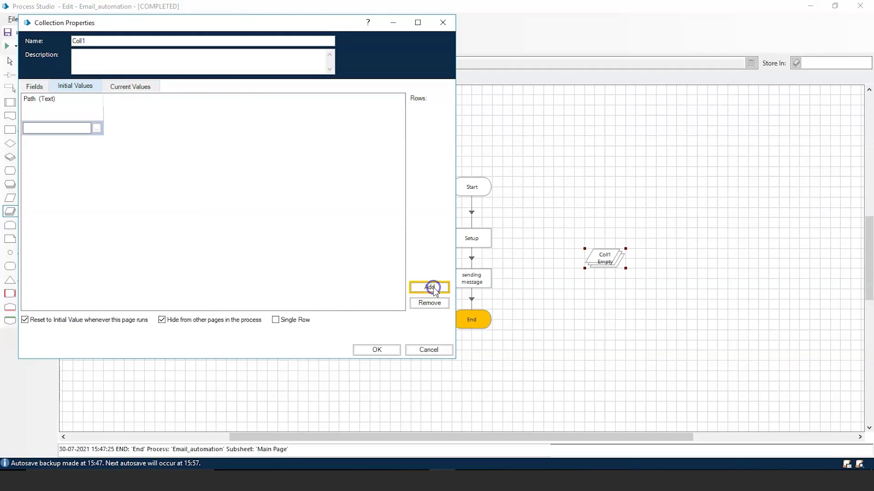
left_click(434, 288)
left_click(433, 301)
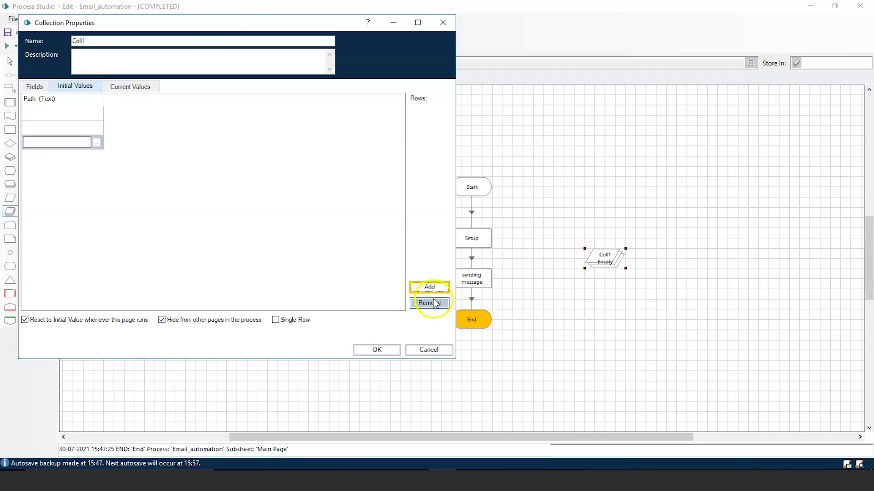
left_click(434, 304)
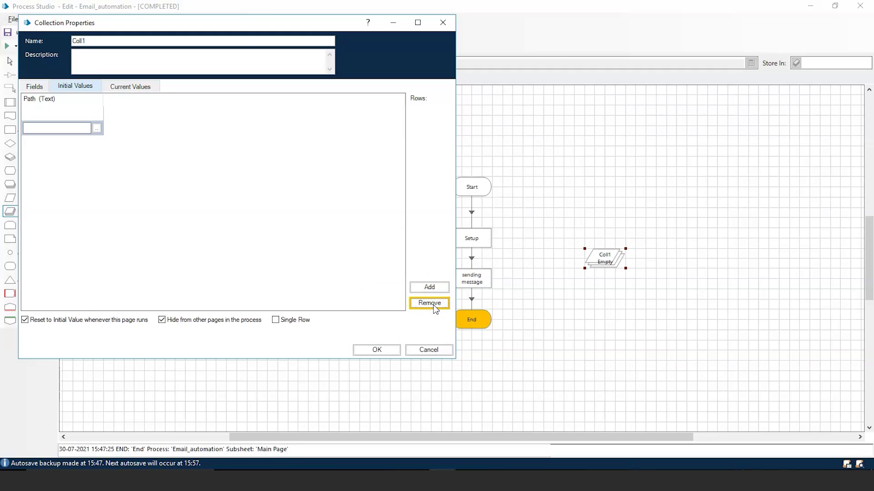
left_click(433, 304)
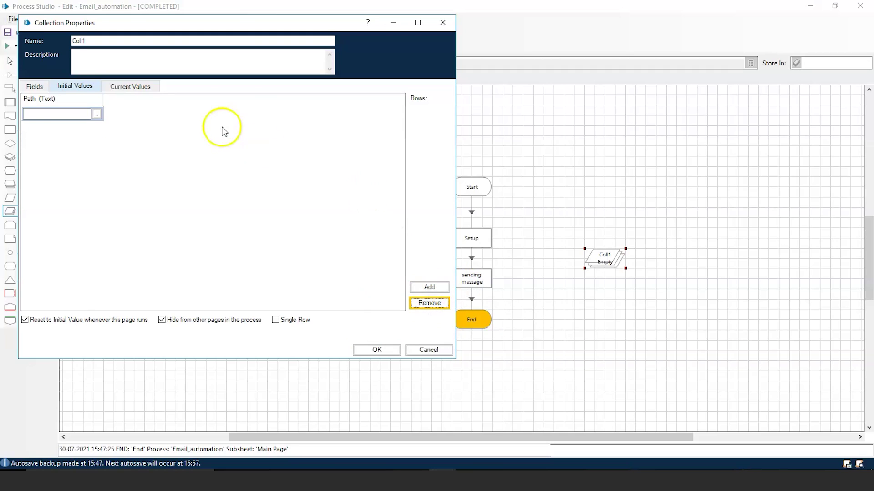
left_click(57, 115)
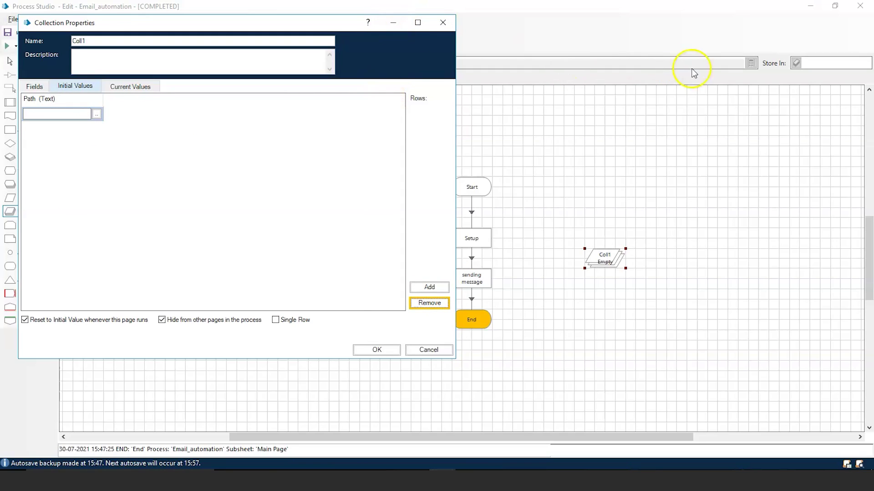
left_click(403, 21)
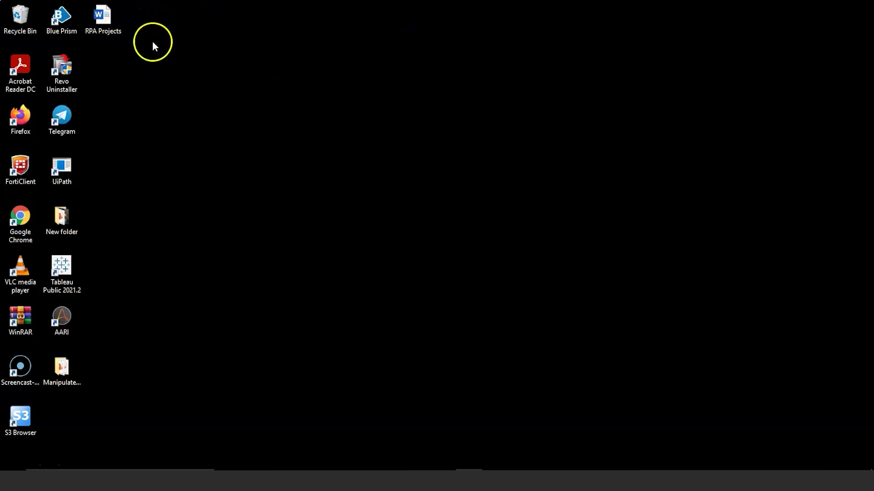
Step: Copy the RPA Projects document's full file path with 'Copy as path' and return to Process Studio
left_click(107, 35)
double_click(108, 34)
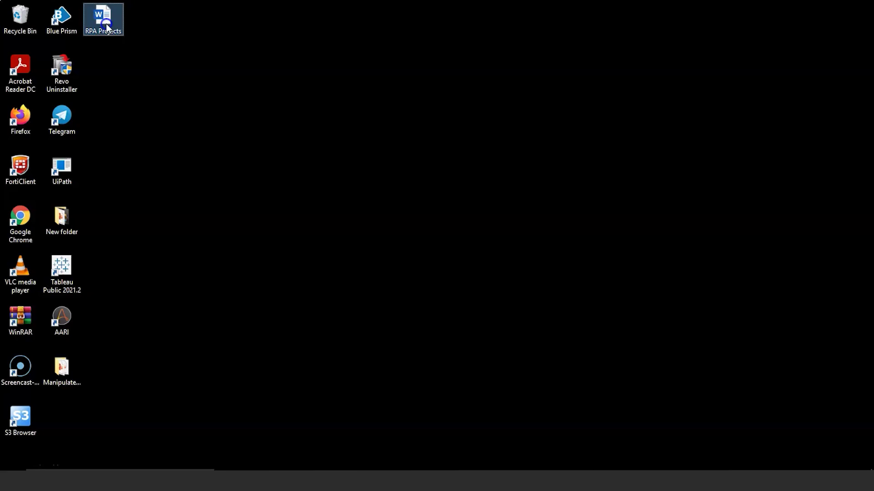
right_click(106, 25)
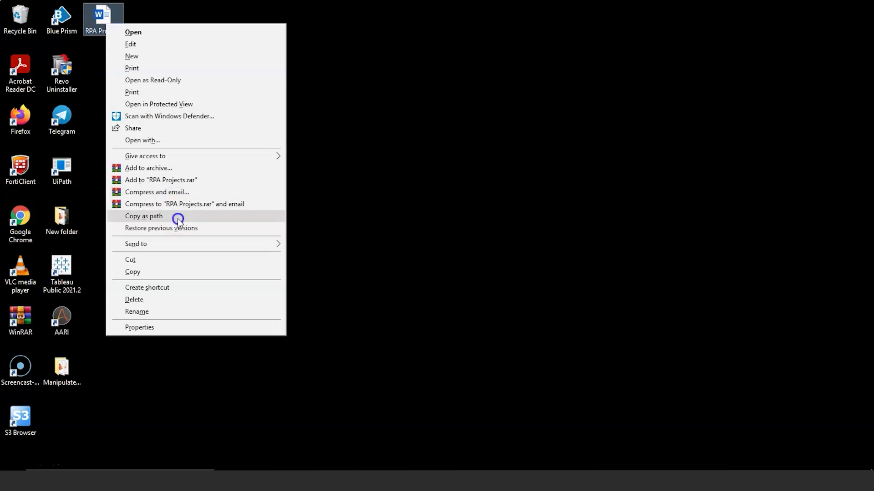
left_click(143, 216)
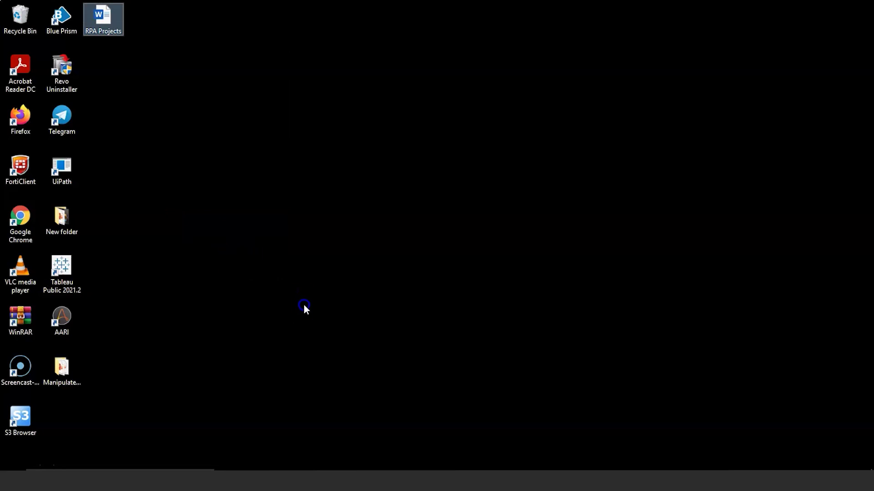
key("alt+Tab")
key("Tab")
key("Tab")
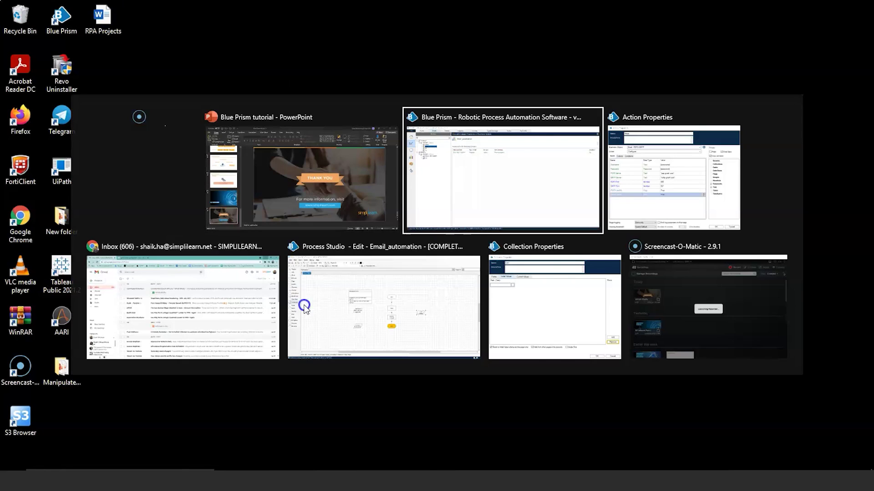
left_click(382, 296)
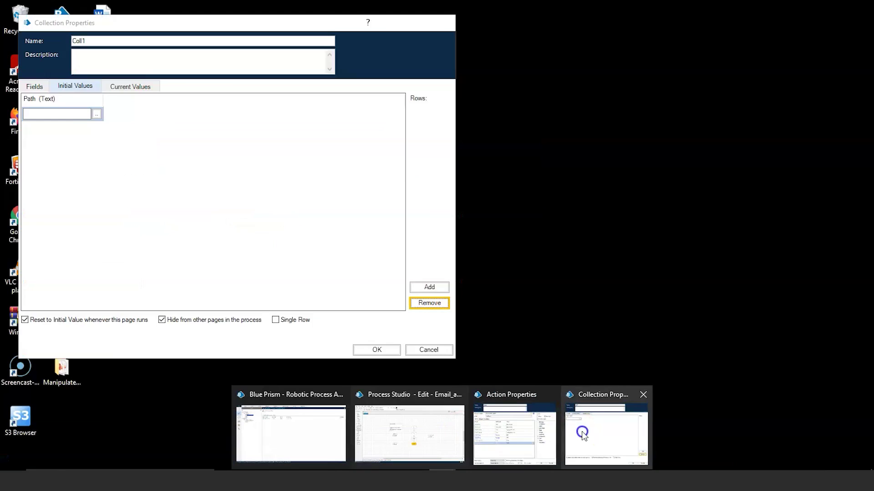
Step: Paste the RPA Projects.docx desktop path as Coll1's Path initial value, removing the leading quote
left_click(607, 423)
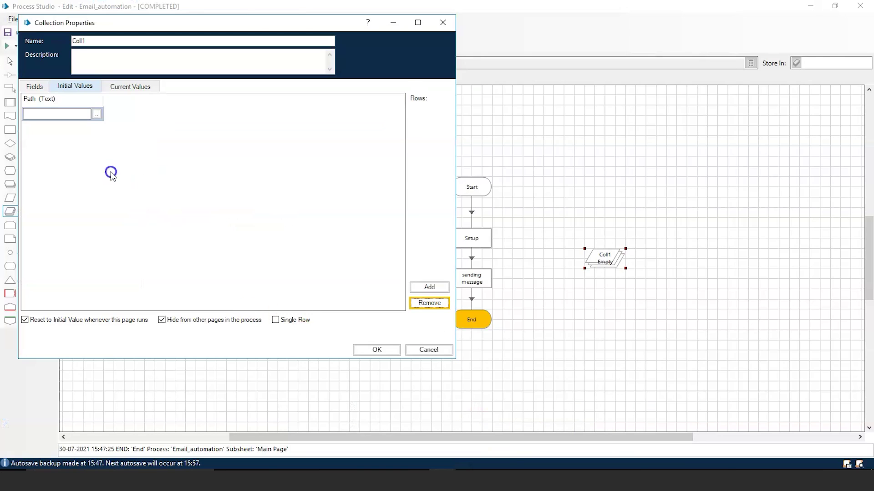
left_click(96, 114)
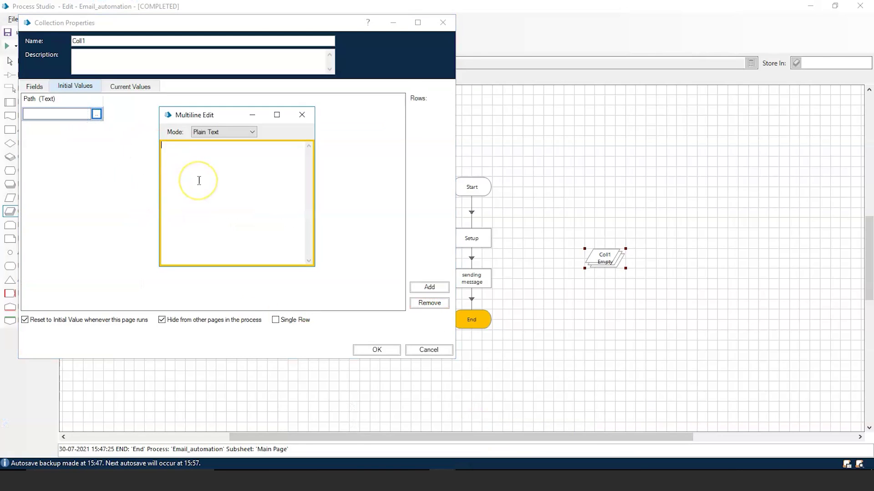
type("\"C:\\Users\\shaik.ha\\Desktop\\RPA Projects.docx\"")
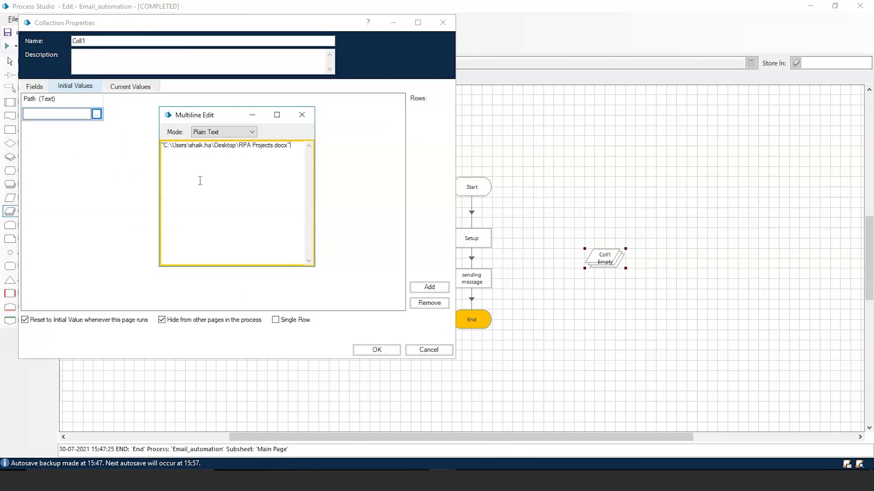
left_click(163, 145)
key("BackSpace")
left_click(302, 115)
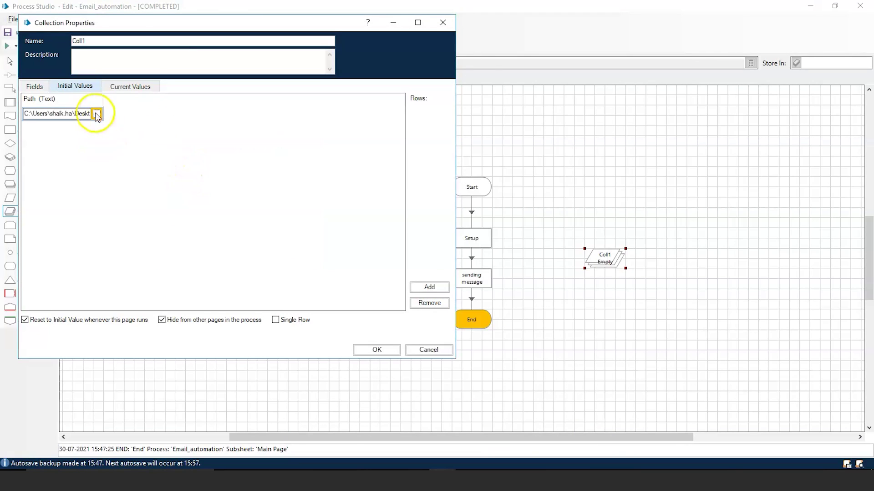
left_click(377, 350)
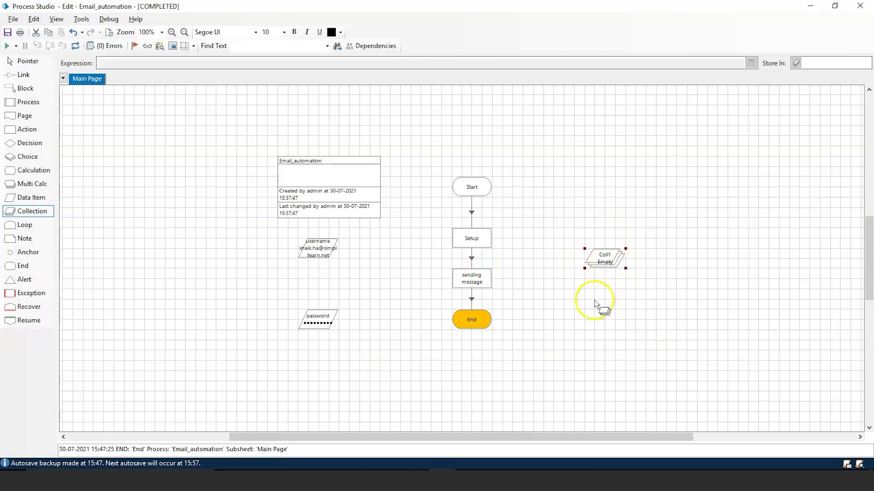
Step: Drag Coll1 from Collections onto the sending message stage's Attachments input and apply the properties
left_click(476, 285)
double_click(477, 284)
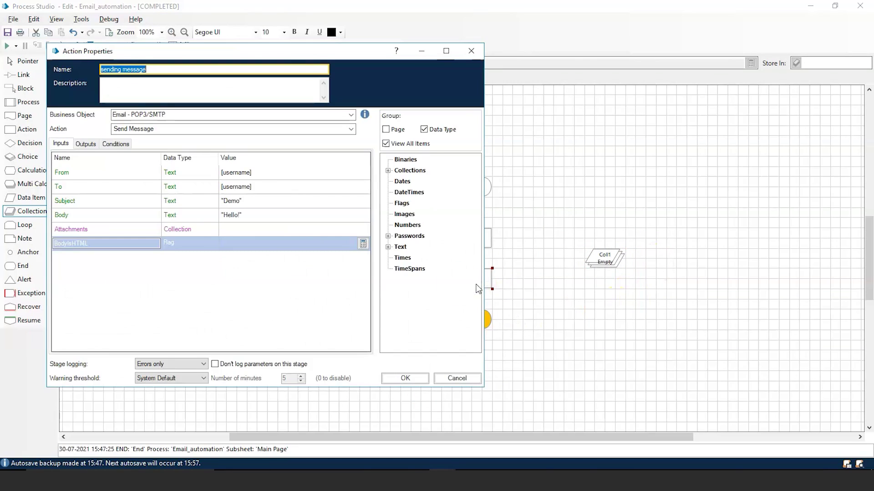
left_click(255, 230)
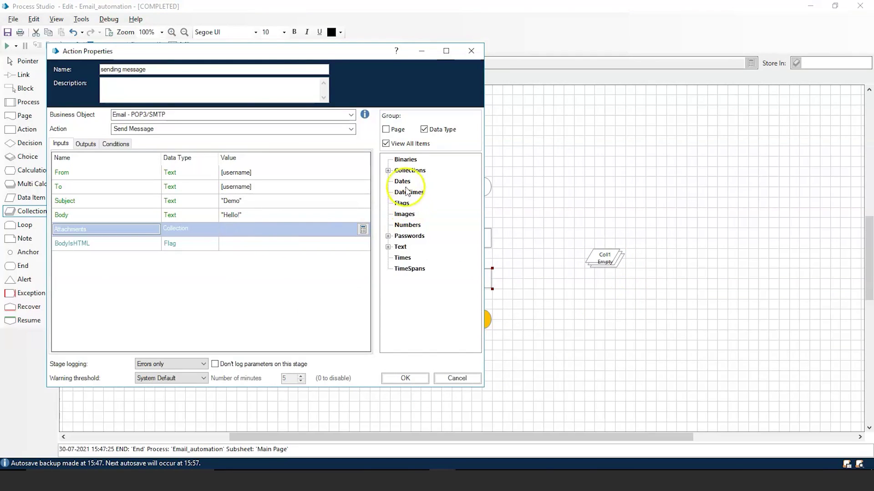
left_click(390, 173)
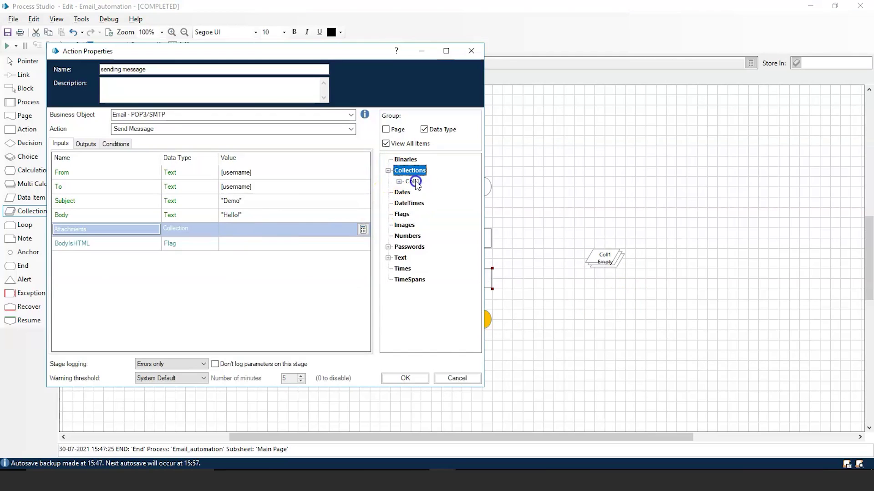
double_click(414, 182)
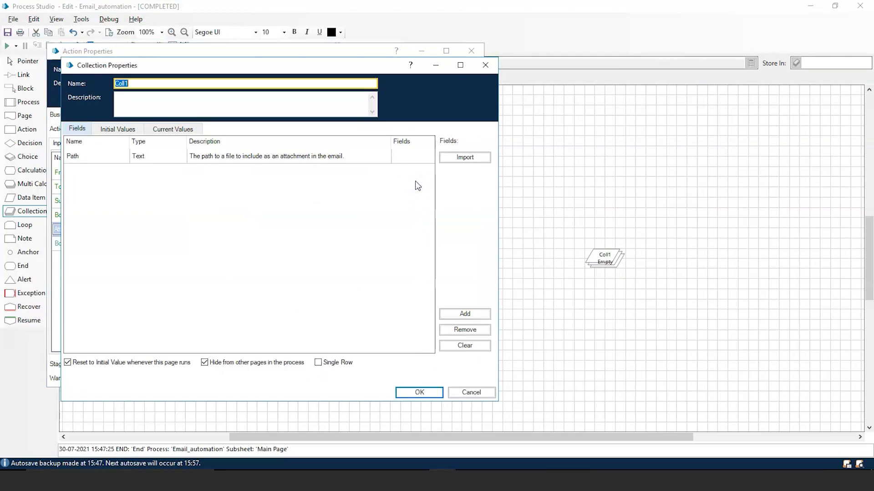
left_click(478, 72)
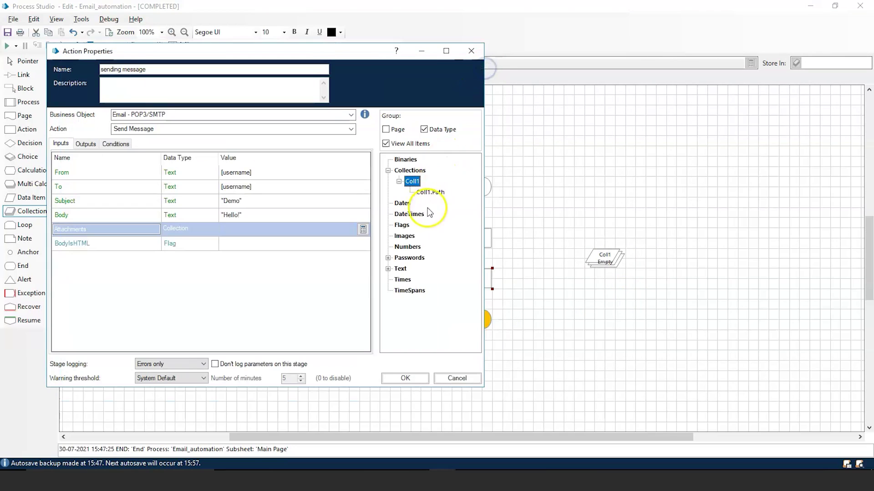
left_click(400, 182)
left_click_drag(411, 181, 308, 231)
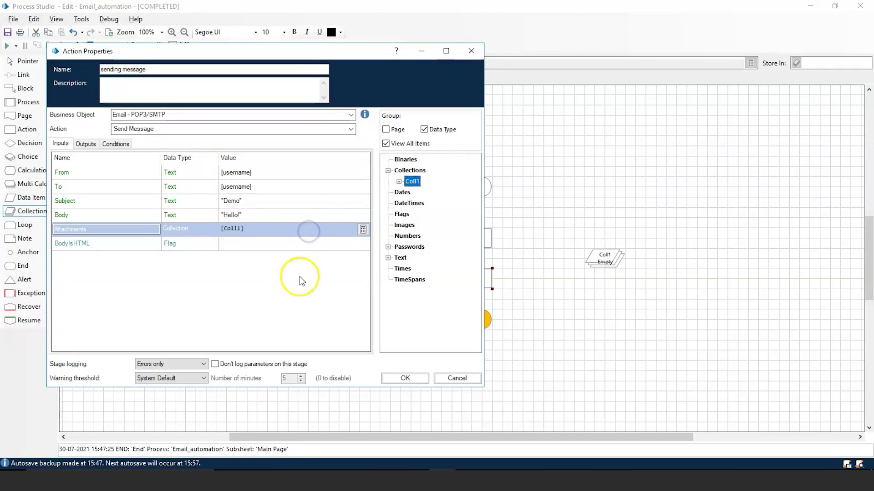
left_click(404, 377)
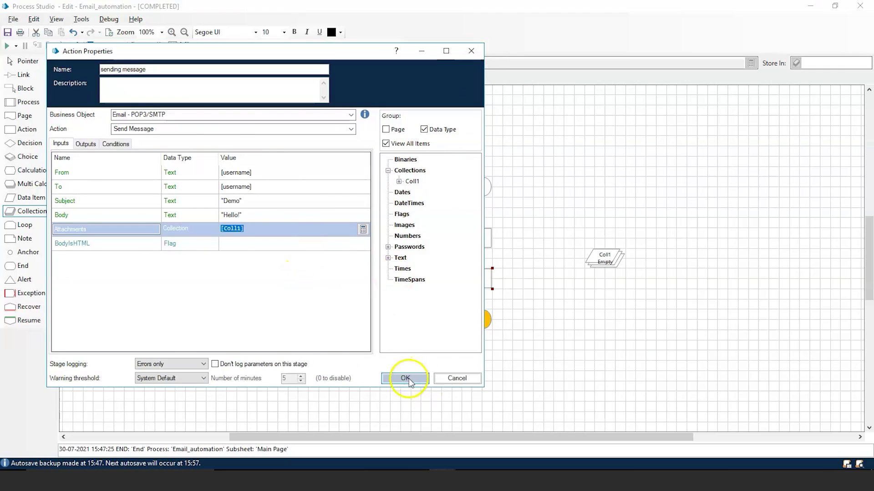
left_click(521, 354)
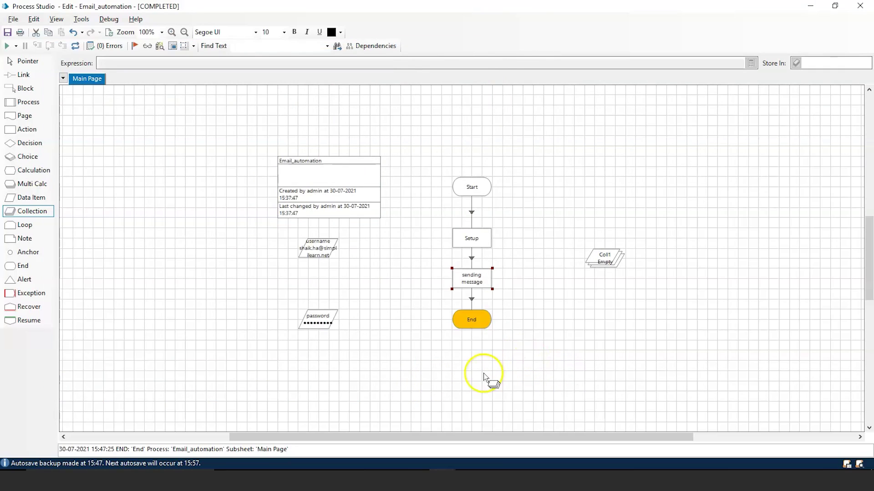
Step: Reset, save and rerun the Email_automation process so it finishes at End
left_click(76, 45)
left_click(7, 32)
left_click(7, 46)
key("alt+Tab")
key("alt+Tab")
key("alt+Tab")
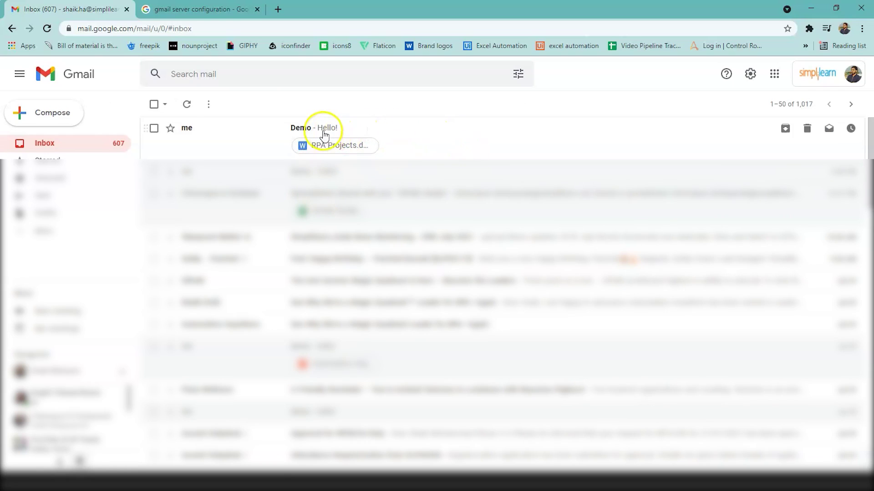
Step: Open the Demo - Hello! email in Gmail and check its 293 KB RPA Projects.docx attachment
left_click(441, 143)
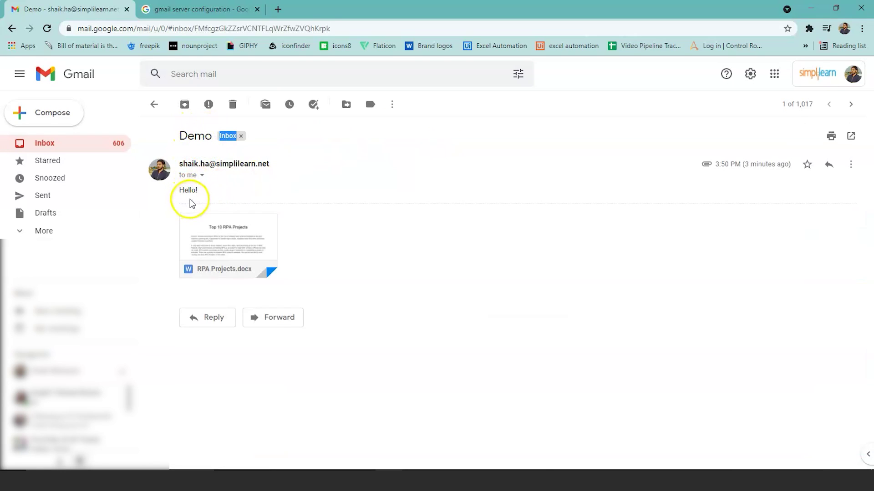
mouse_move(245, 276)
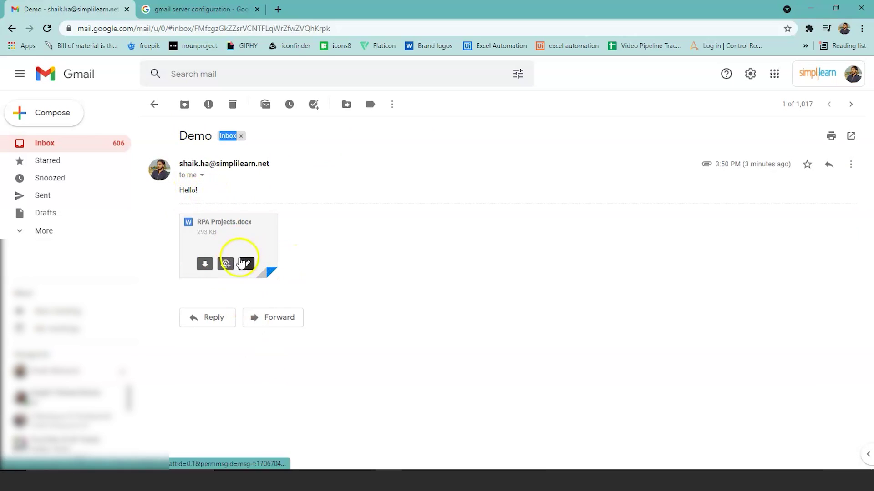